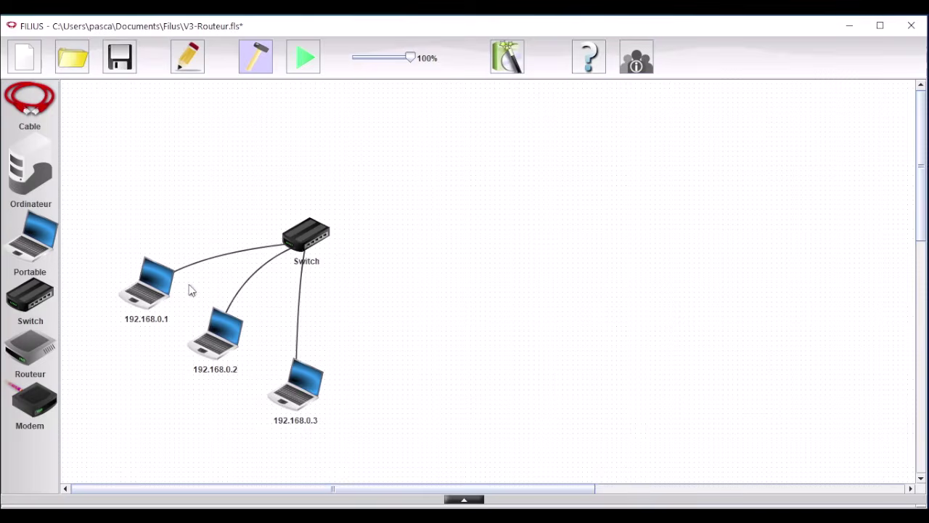
Set the IP address of the laptop named 192.168.0.1 to 192.168.1.1.
{"action": "right_click", "coordinate": [155, 285]}
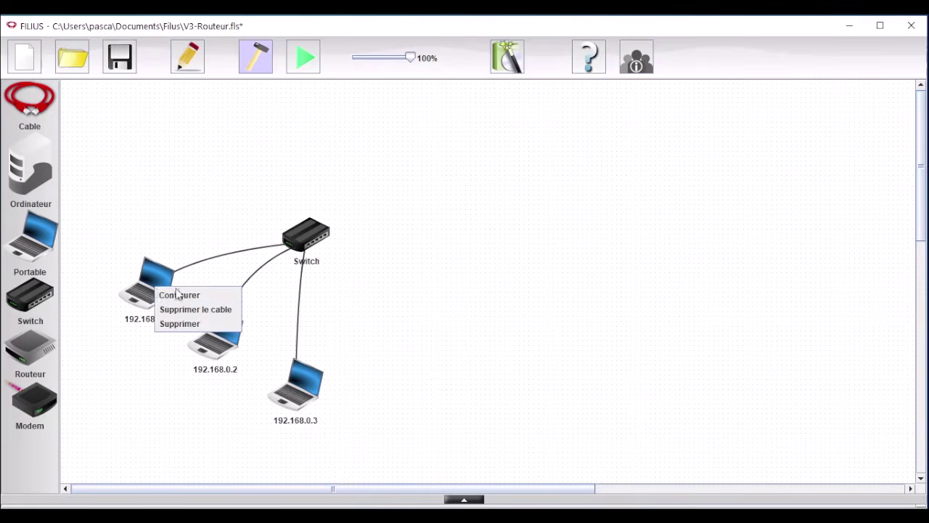
{"action": "left_click", "coordinate": [178, 294]}
{"action": "left_click", "coordinate": [176, 415]}
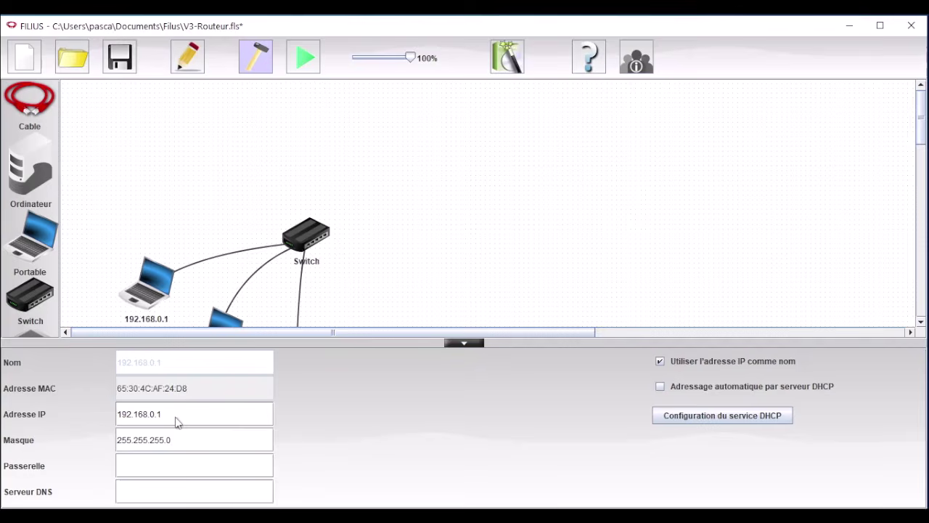
{"action": "key", "text": "BackSpace"}
{"action": "key", "text": "BackSpace"}
{"action": "key", "text": "BackSpace"}
{"action": "key", "text": "BackSpace"}
{"action": "type", "text": "1.1"}
{"action": "left_click", "coordinate": [218, 191]}
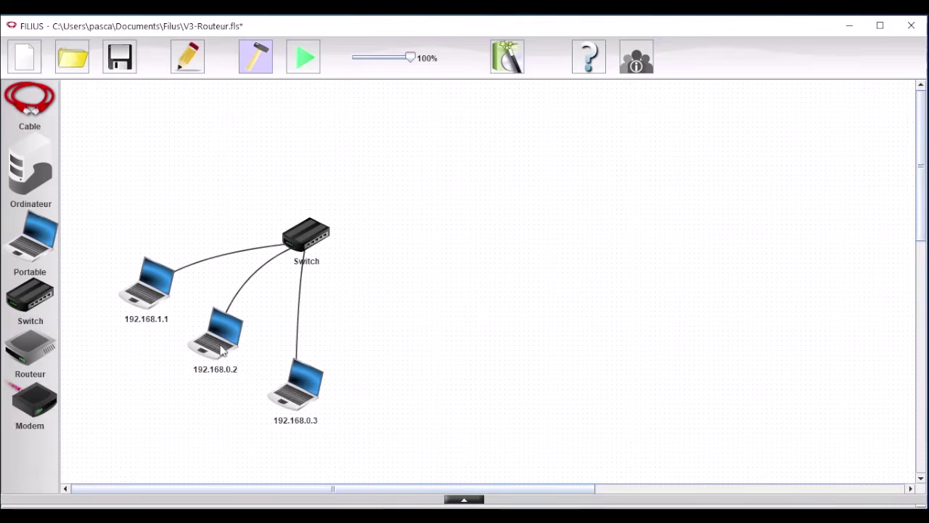
Set the IP address of the laptop named 192.168.0.2 to 192.168.1.2.
{"action": "right_click", "coordinate": [222, 351]}
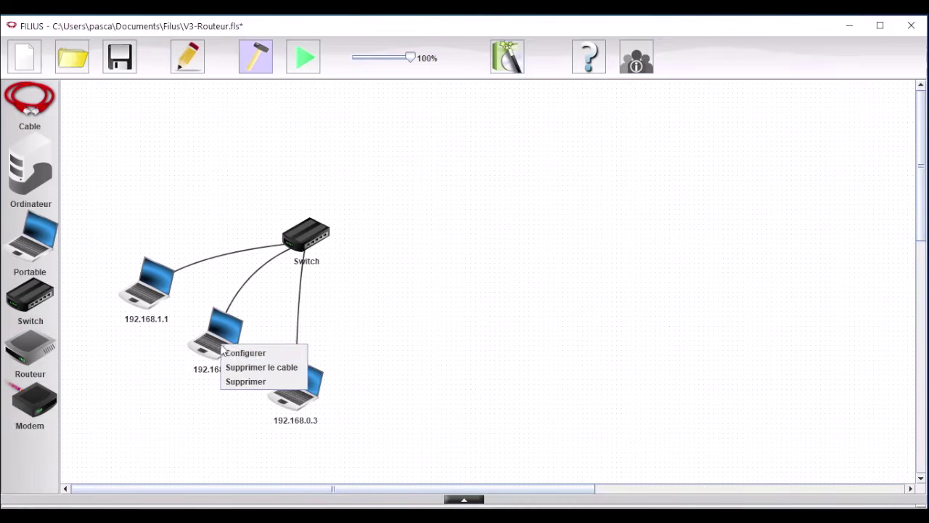
{"action": "left_click", "coordinate": [243, 355]}
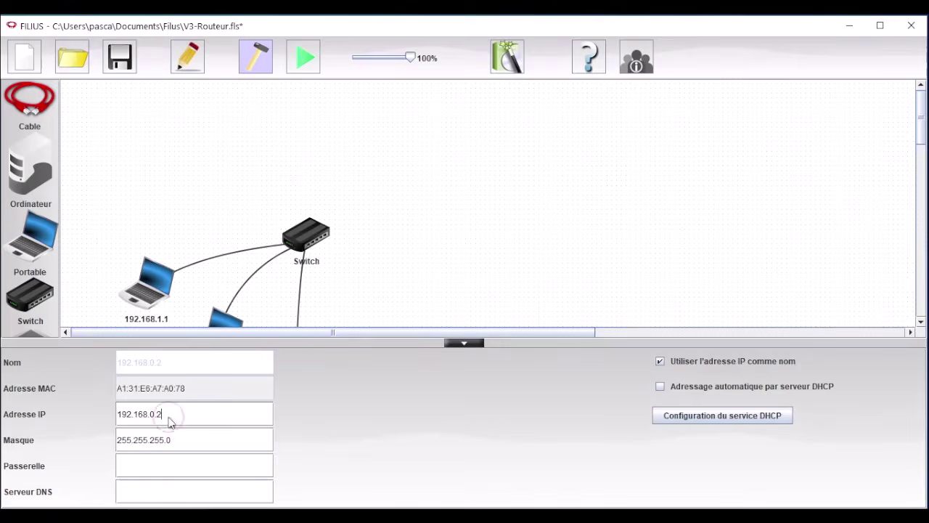
{"action": "key", "text": "BackSpace"}
{"action": "key", "text": "BackSpace"}
{"action": "left_click", "coordinate": [266, 300]}
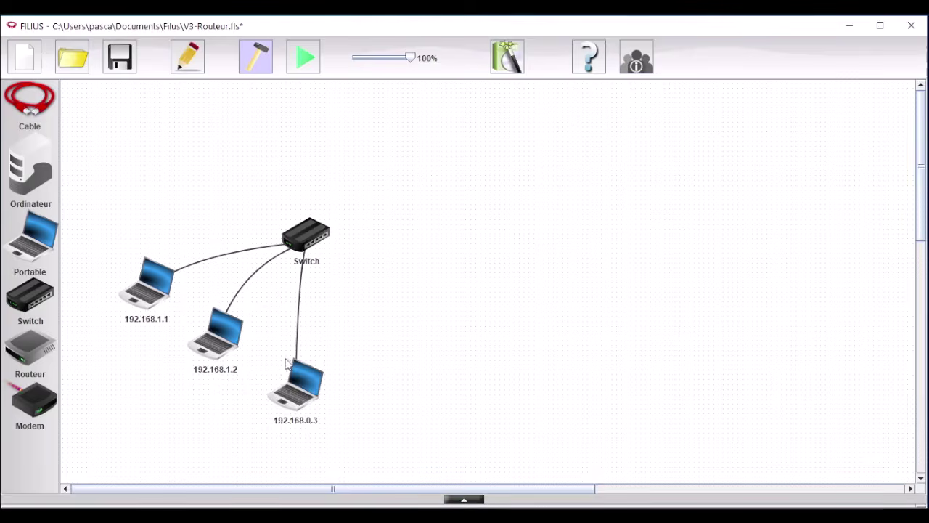
Set the IP address of the laptop named 192.168.0.3 to 192.168.1.3.
{"action": "right_click", "coordinate": [299, 392]}
{"action": "left_click", "coordinate": [320, 395]}
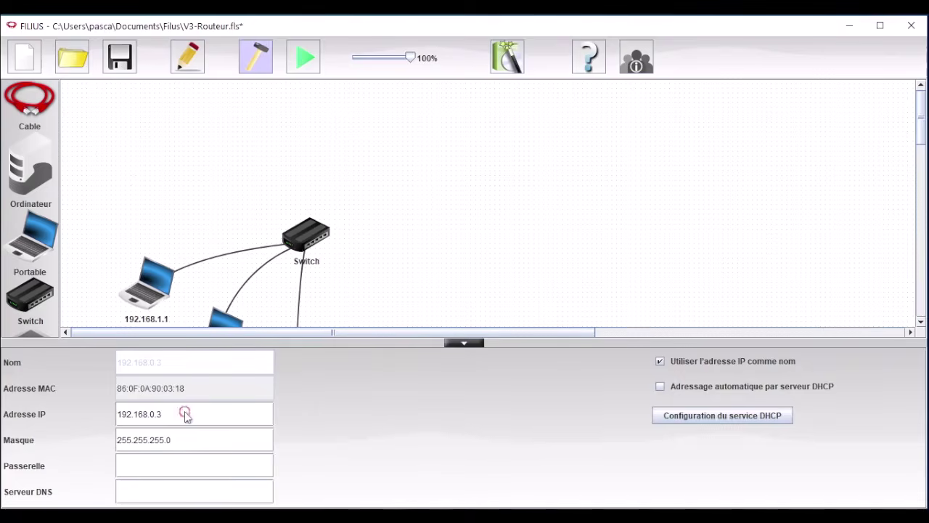
{"action": "key", "text": "BackSpace"}
{"action": "key", "text": "BackSpace"}
{"action": "key", "text": "BackSpace"}
{"action": "type", "text": "1"}
{"action": "left_click", "coordinate": [428, 282]}
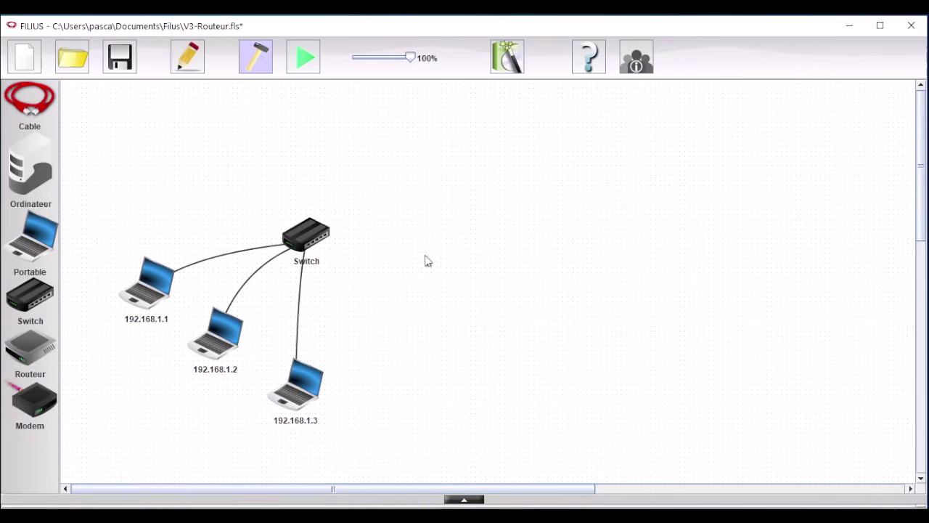
Add two more laptops and a second switch to the right of the existing network.
{"action": "left_click_drag", "start_coordinate": [39, 245], "coordinate": [431, 328]}
{"action": "left_click_drag", "start_coordinate": [35, 250], "coordinate": [546, 299]}
{"action": "left_click_drag", "start_coordinate": [30, 297], "coordinate": [478, 244]}
Connect the second switch to each of the two new laptops with cables.
{"action": "left_click", "coordinate": [40, 106]}
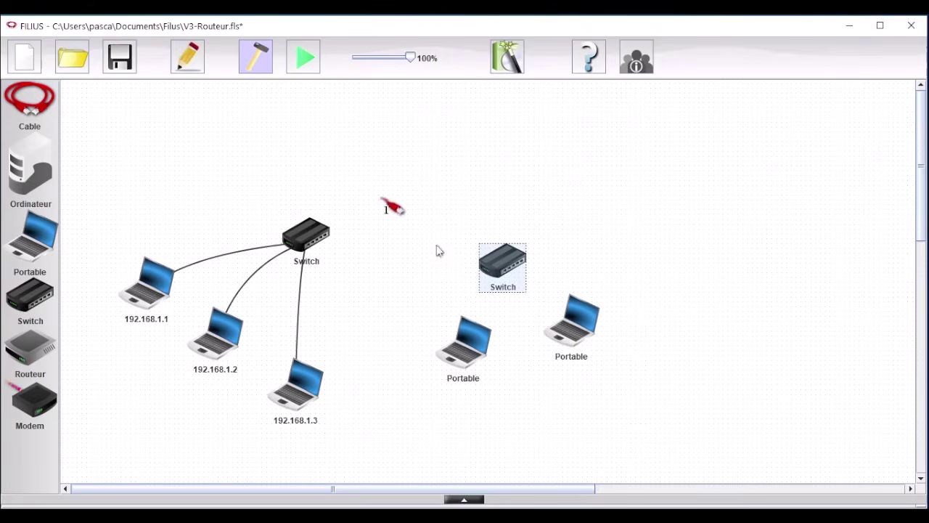
{"action": "left_click", "coordinate": [506, 268]}
{"action": "left_click", "coordinate": [470, 349]}
{"action": "left_click", "coordinate": [505, 256]}
{"action": "left_click", "coordinate": [581, 330]}
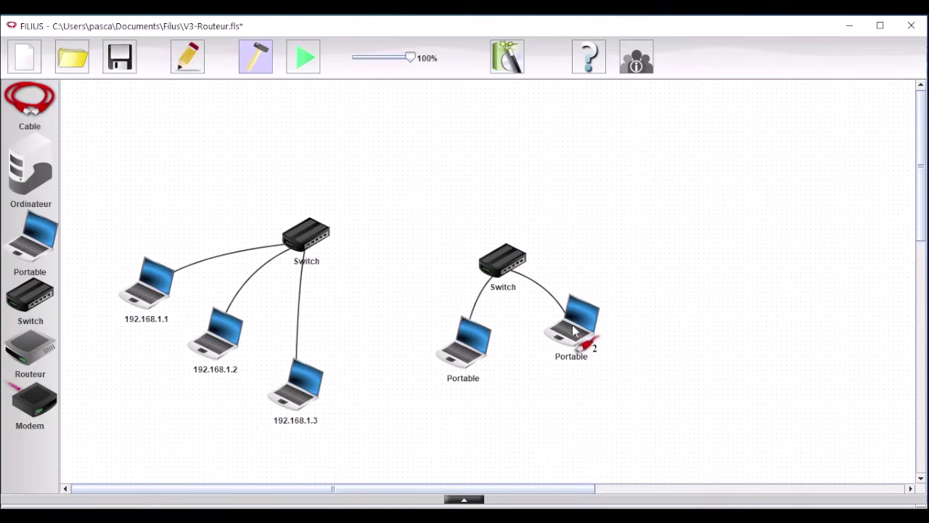
Give the new laptop nearest the first network the IP address 192.168.2.1 and use its IP address as its name.
{"action": "right_click", "coordinate": [471, 355]}
{"action": "left_click", "coordinate": [479, 363]}
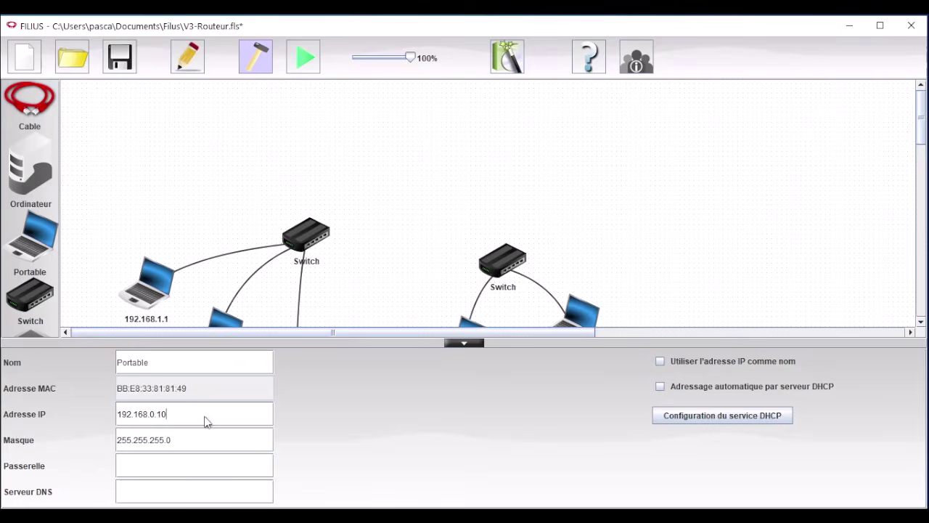
{"action": "key", "text": "BackSpace"}
{"action": "key", "text": "BackSpace"}
{"action": "type", "text": "2.1"}
{"action": "left_click", "coordinate": [656, 297]}
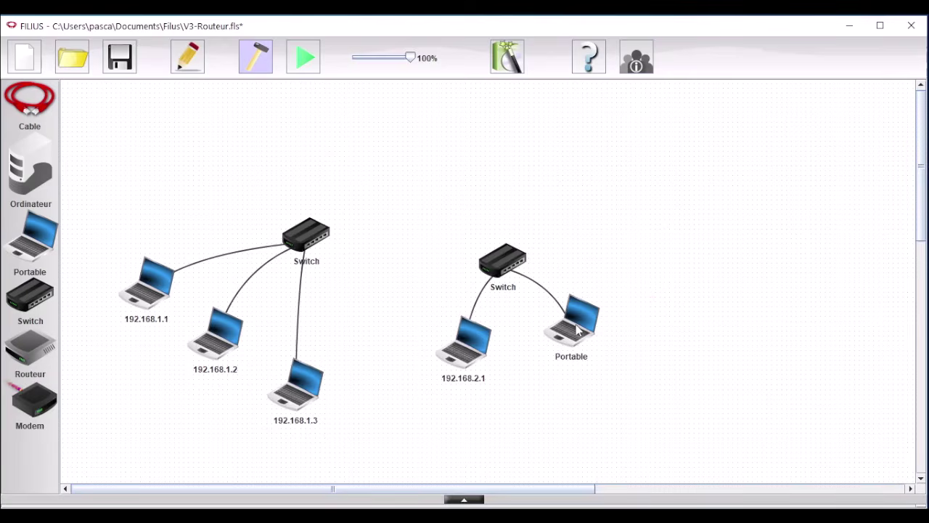
Give the remaining unnamed laptop the IP address 192.168.2.2 and use its IP address as its name.
{"action": "right_click", "coordinate": [578, 329]}
{"action": "left_click", "coordinate": [600, 334]}
{"action": "left_click", "coordinate": [193, 421]}
{"action": "key", "text": "BackSpace"}
{"action": "key", "text": "BackSpace"}
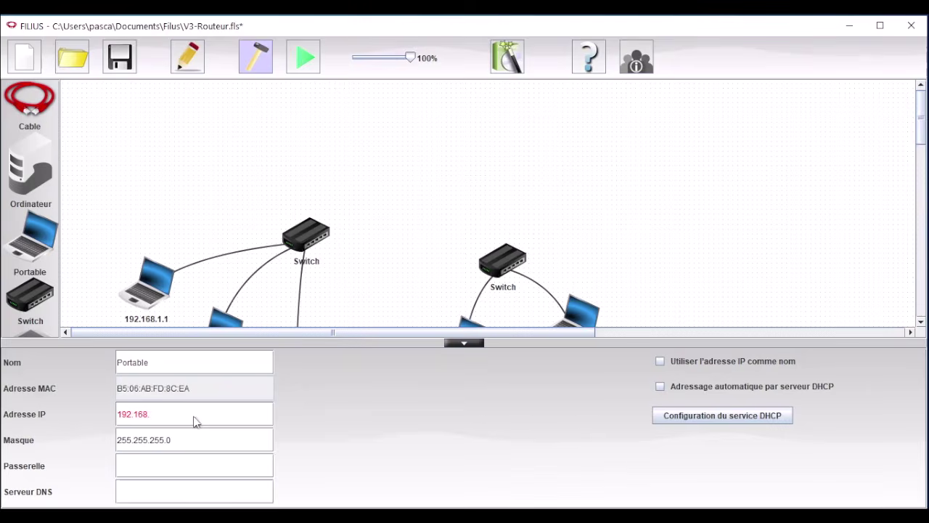
{"action": "type", "text": "2.2"}
{"action": "left_click", "coordinate": [660, 362]}
{"action": "left_click", "coordinate": [660, 276]}
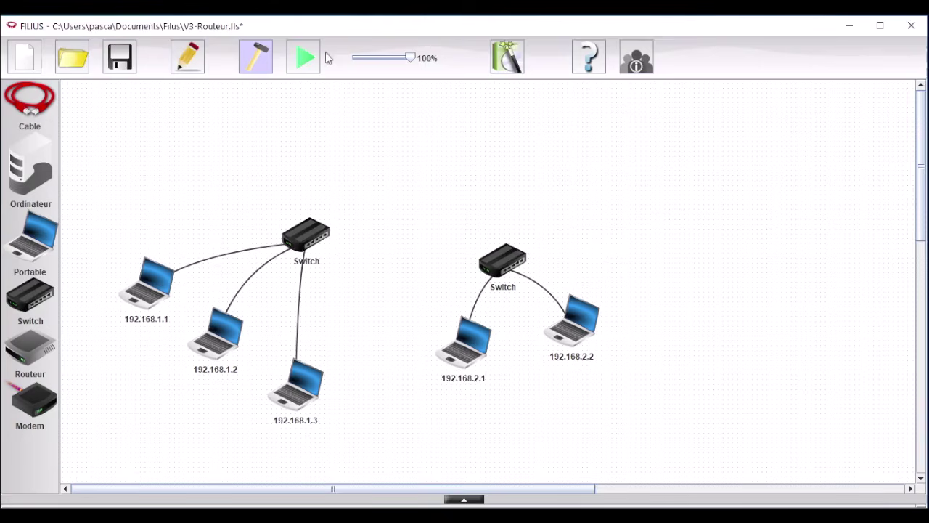
Start the simulation and install the Ligne de commande software on the 192.168.2.1 laptop.
{"action": "left_click", "coordinate": [303, 56]}
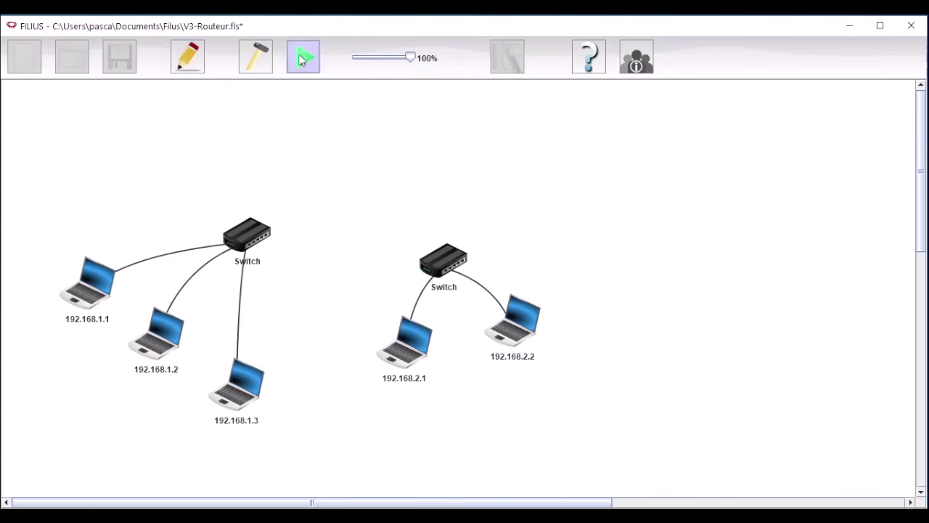
{"action": "left_click", "coordinate": [413, 347]}
{"action": "left_click", "coordinate": [68, 77]}
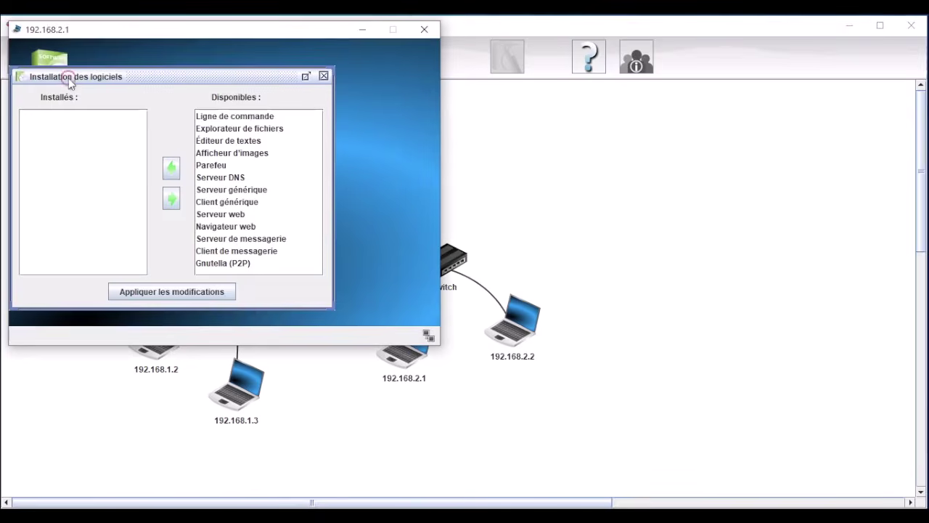
{"action": "left_click", "coordinate": [222, 115]}
{"action": "left_click", "coordinate": [172, 168]}
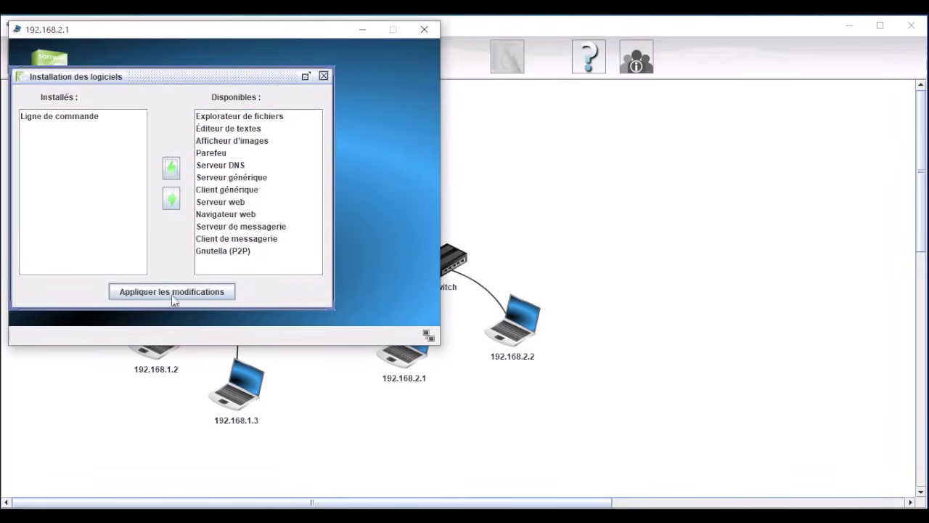
{"action": "left_click", "coordinate": [172, 291]}
Ping 192.168.2.2 from the command line of the 192.168.2.1 laptop, and return to design mode.
{"action": "double_click", "coordinate": [138, 71]}
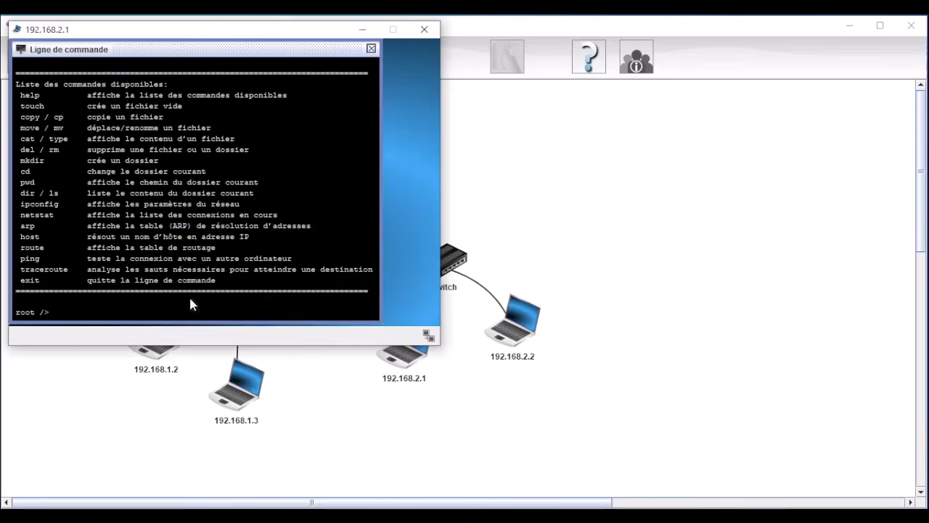
{"action": "type", "text": "ping 192.168.2.2"}
{"action": "key", "text": "Return"}
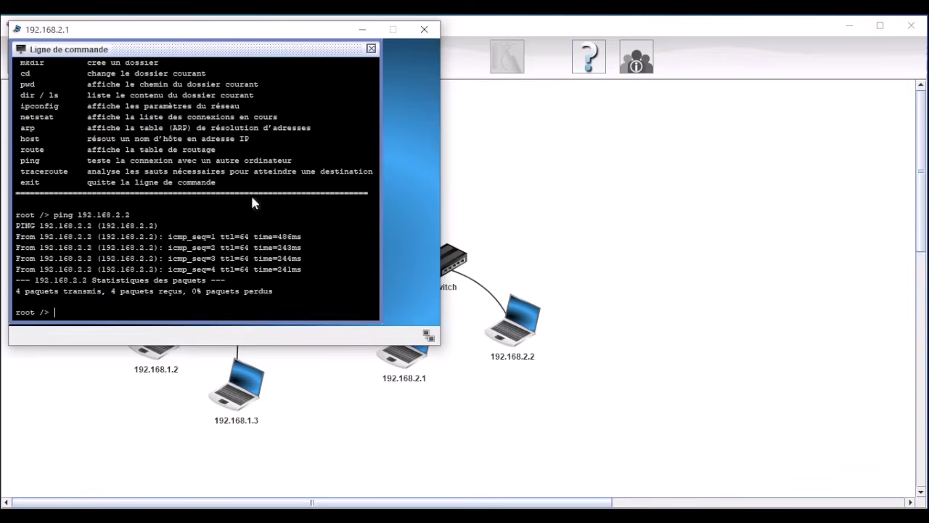
{"action": "left_click", "coordinate": [425, 30]}
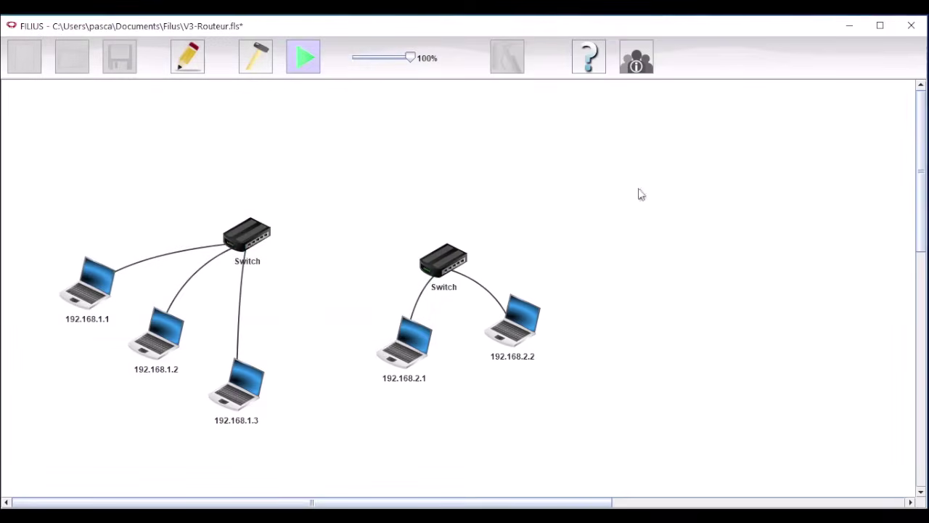
{"action": "left_click", "coordinate": [247, 69]}
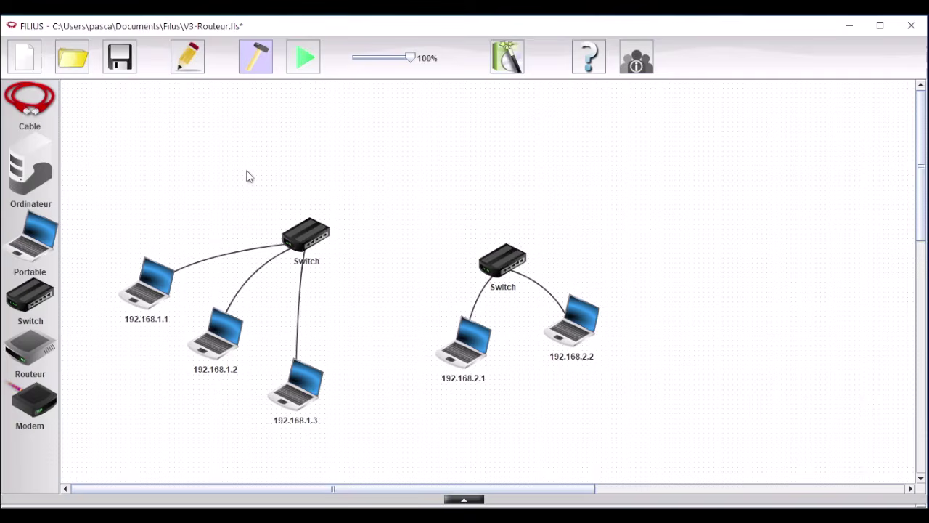
Try linking the two switches directly with a cable, and delete that cable.
{"action": "left_click", "coordinate": [29, 98]}
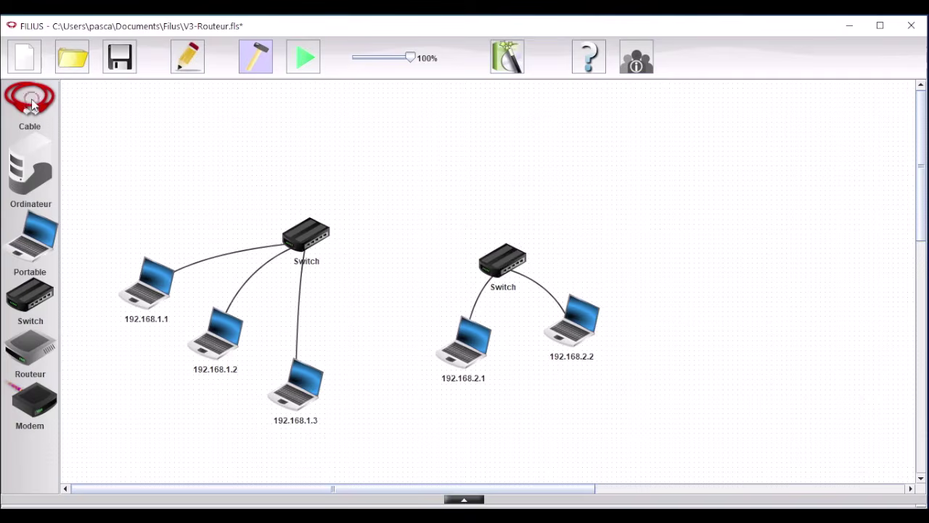
{"action": "left_click", "coordinate": [313, 236]}
{"action": "left_click", "coordinate": [501, 259]}
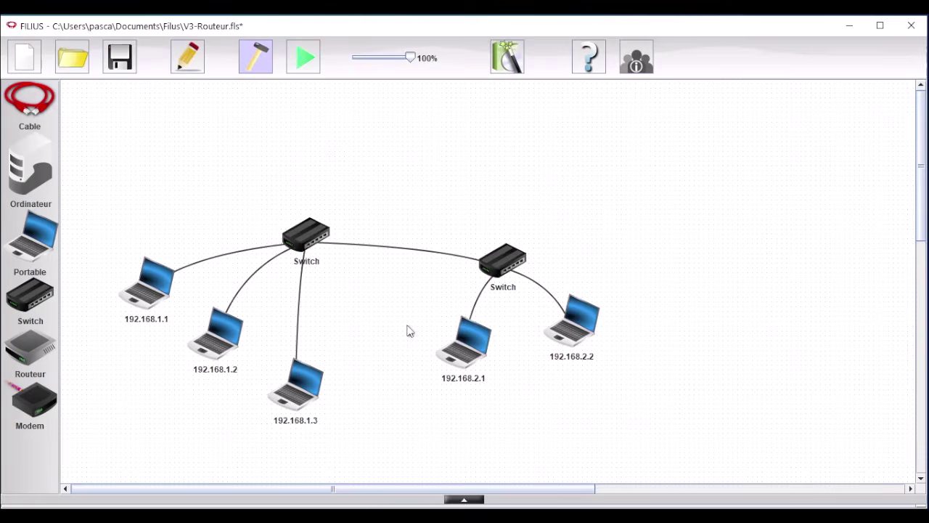
{"action": "right_click", "coordinate": [398, 248]}
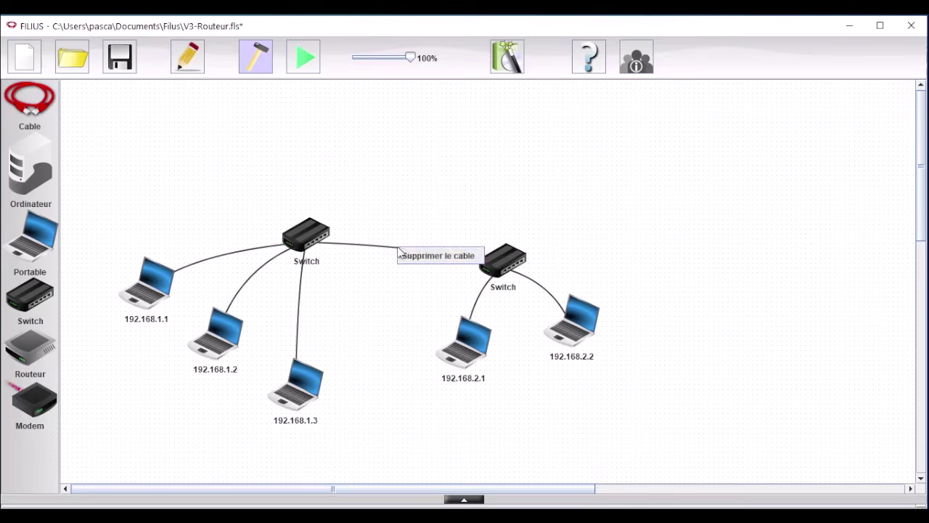
{"action": "left_click", "coordinate": [410, 260]}
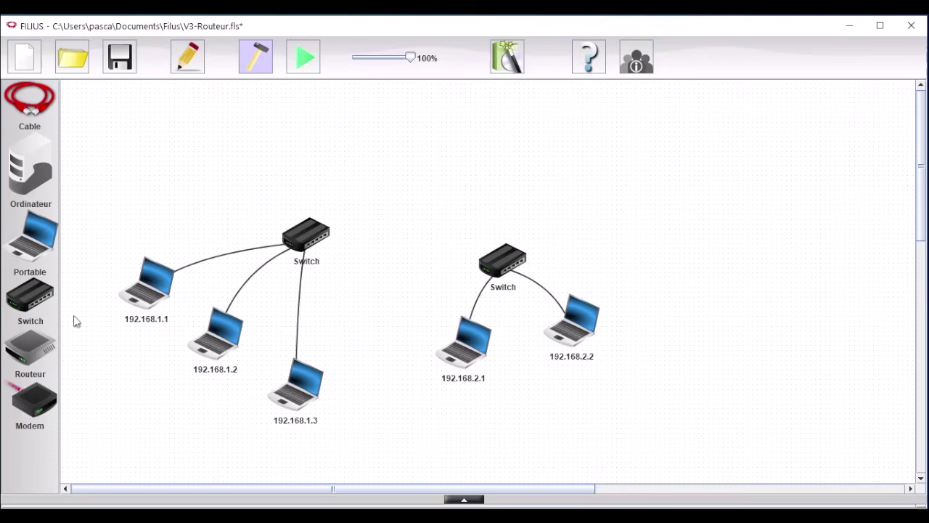
Add a router with 2 interfaces above and between the two switches, and cable it to both of them.
{"action": "left_click_drag", "start_coordinate": [39, 353], "coordinate": [385, 165]}
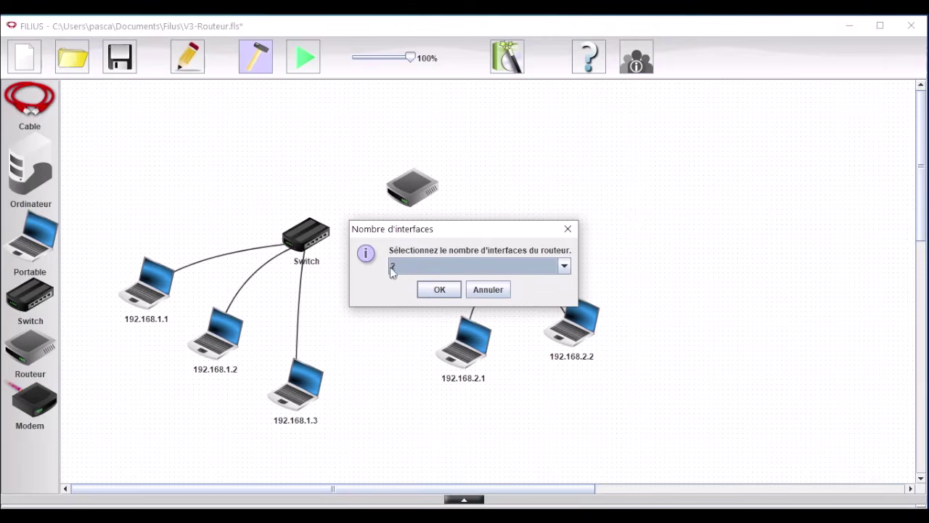
{"action": "left_click", "coordinate": [439, 290]}
{"action": "left_click", "coordinate": [29, 98]}
{"action": "left_click", "coordinate": [309, 240]}
{"action": "left_click", "coordinate": [392, 196]}
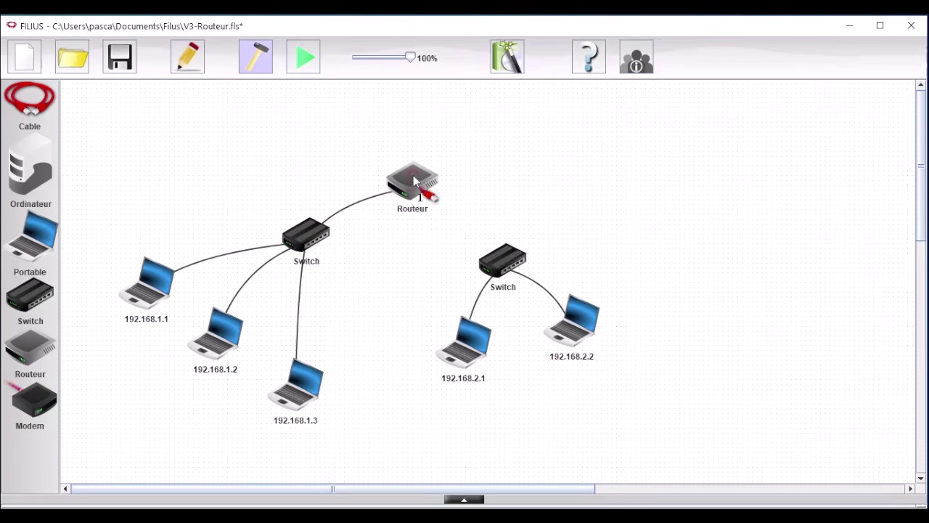
{"action": "left_click", "coordinate": [526, 272]}
{"action": "left_click", "coordinate": [411, 186]}
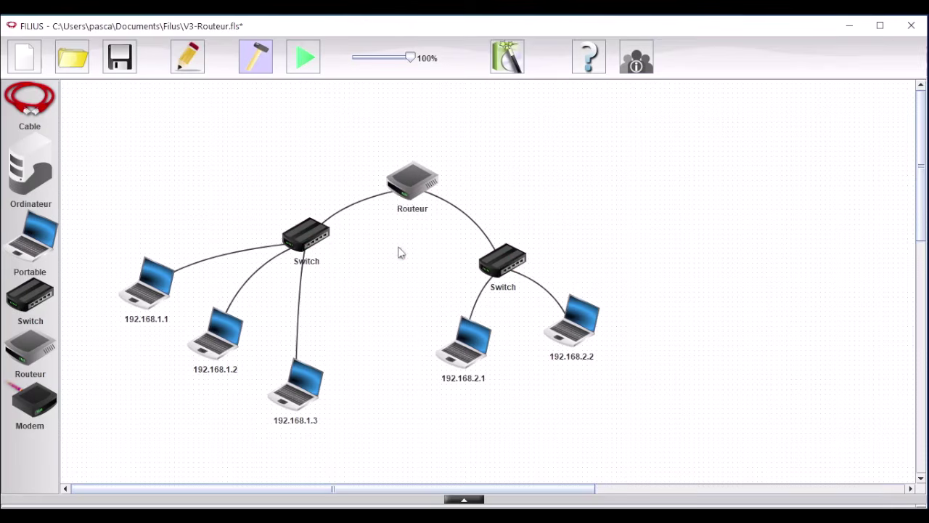
{"action": "left_click_drag", "start_coordinate": [415, 191], "coordinate": [411, 203]}
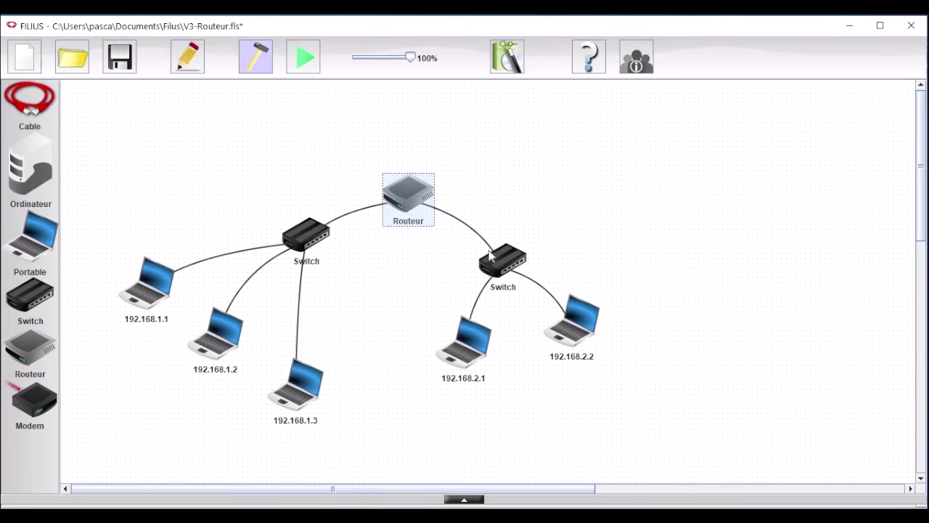
Open the router's configuration and examine which switch each of its two network interfaces is connected to.
{"action": "right_click", "coordinate": [408, 195]}
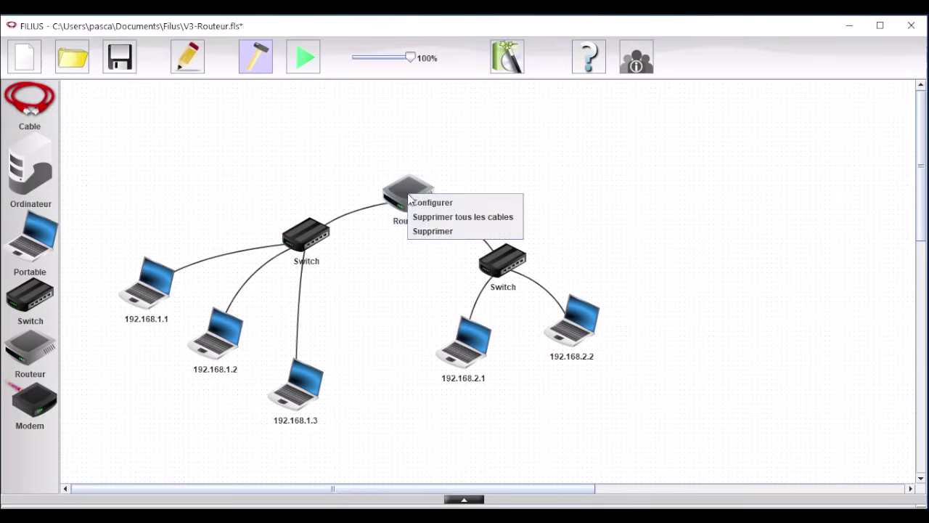
{"action": "left_click", "coordinate": [450, 210]}
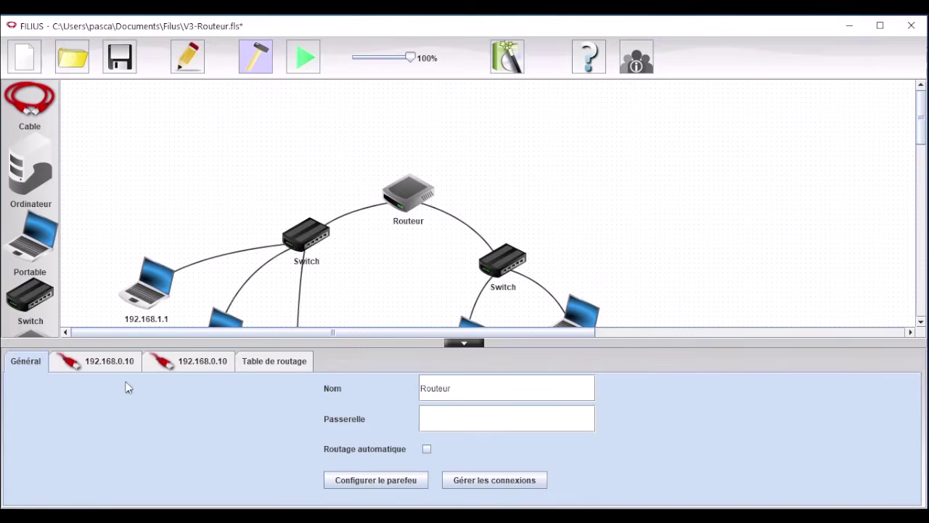
{"action": "left_click", "coordinate": [111, 363]}
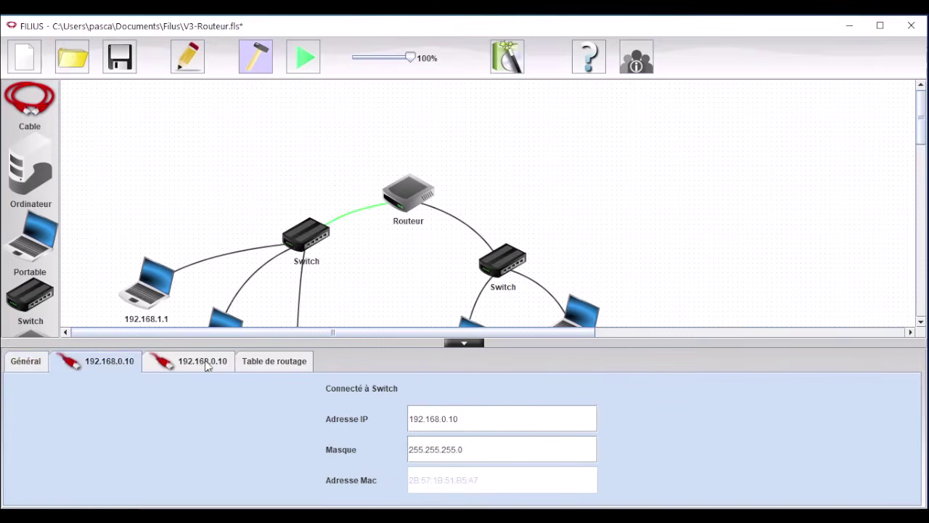
{"action": "left_click", "coordinate": [205, 362]}
{"action": "left_click", "coordinate": [96, 369]}
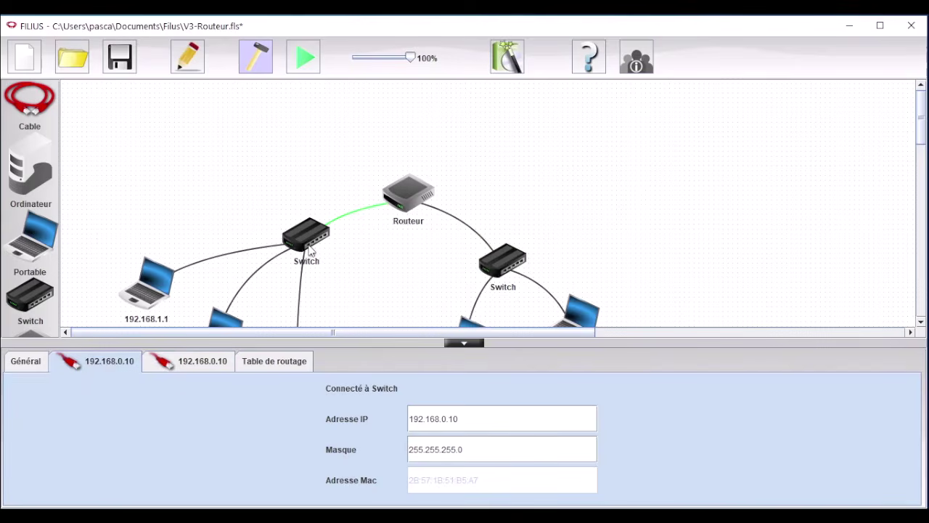
{"action": "left_click", "coordinate": [207, 363]}
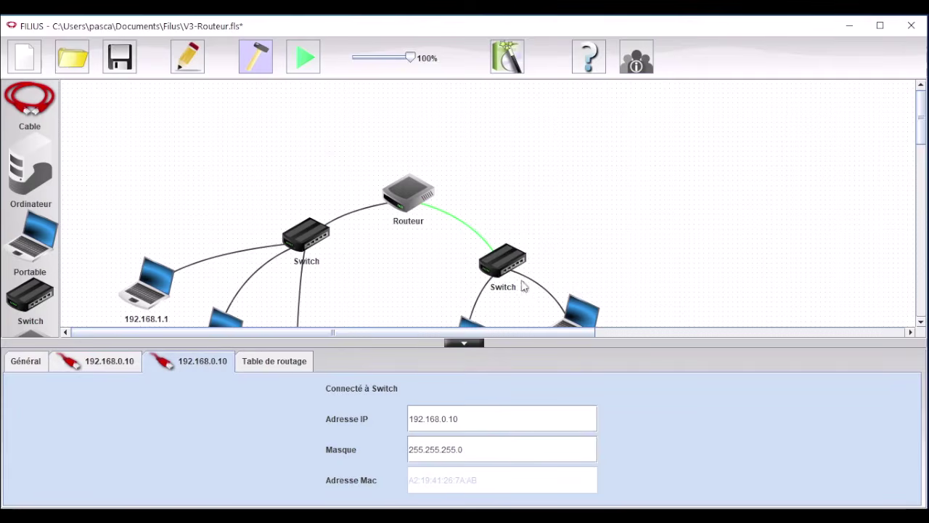
{"action": "left_click", "coordinate": [91, 363]}
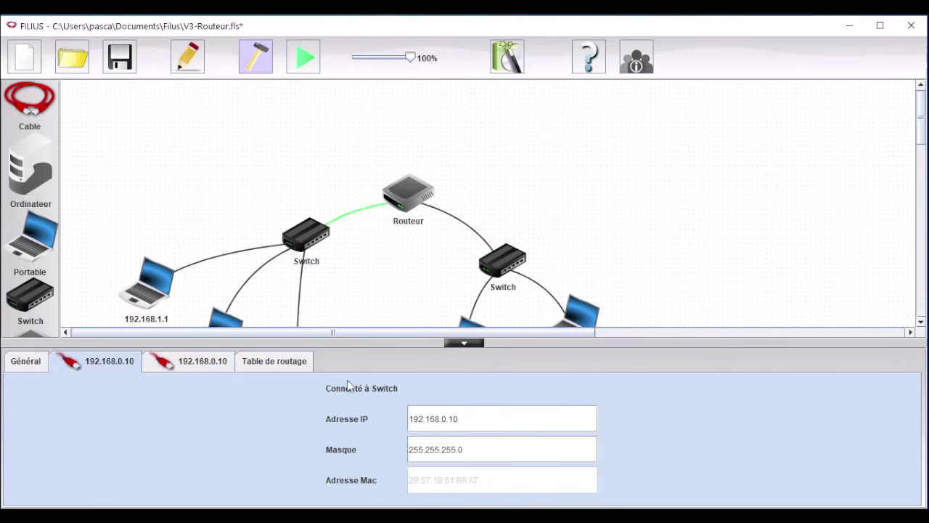
Set the IP address of the router interface facing the 192.168.1.x network's switch to 192.168.1.254.
{"action": "left_click", "coordinate": [478, 424]}
{"action": "key", "text": "BackSpace"}
{"action": "key", "text": "BackSpace"}
{"action": "key", "text": "BackSpace"}
{"action": "key", "text": "BackSpace"}
{"action": "type", "text": "1"}
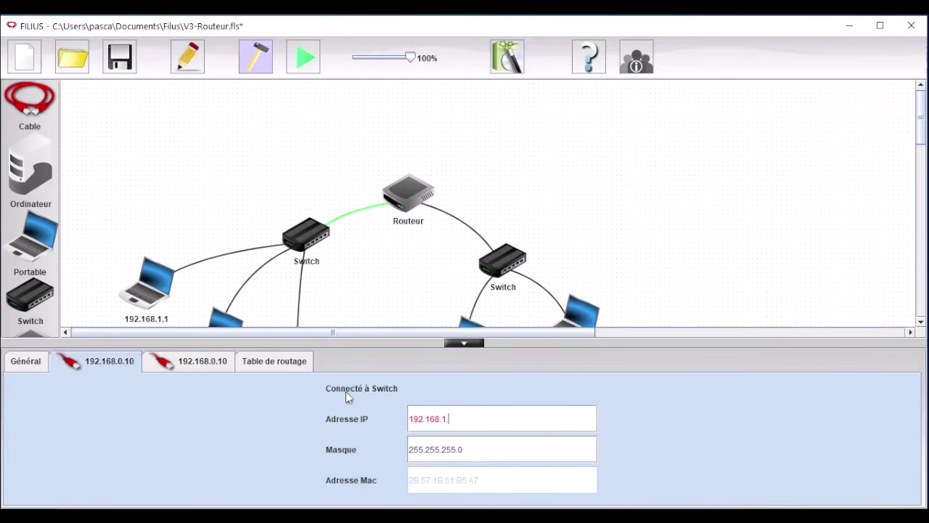
{"action": "type", "text": "254"}
Set the IP address of the router's other interface, facing the 192.168.2.x network's switch, to 192.168.2.254.
{"action": "left_click", "coordinate": [194, 363]}
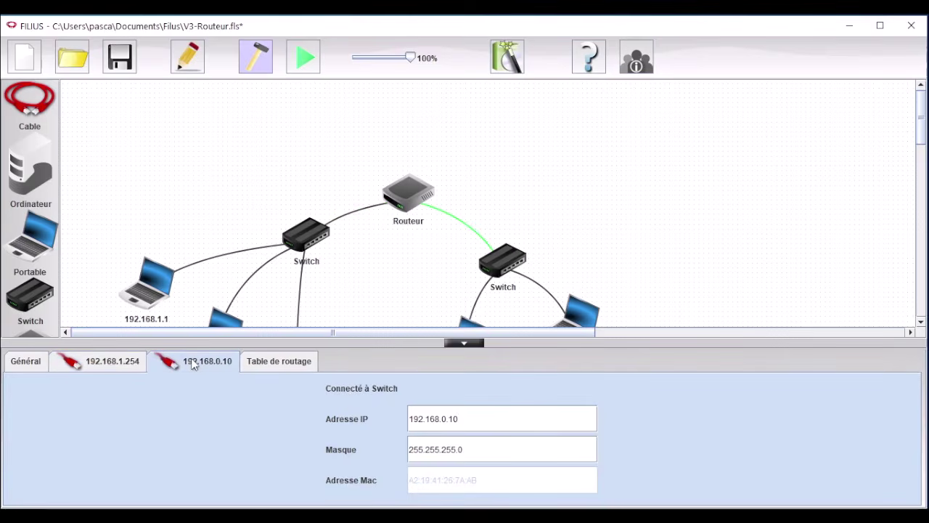
{"action": "left_click", "coordinate": [473, 418]}
{"action": "left_click_drag", "start_coordinate": [456, 423], "coordinate": [441, 420]}
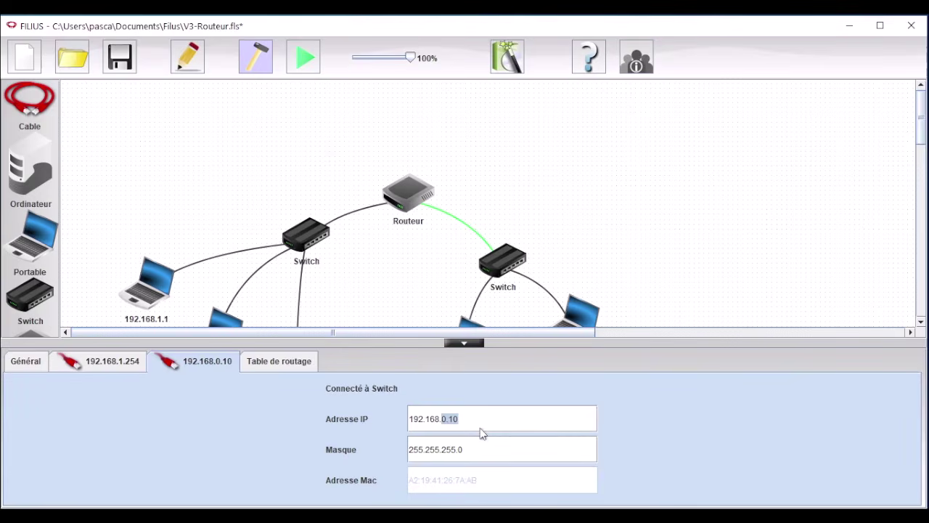
{"action": "type", "text": "2."}
{"action": "type", "text": "254"}
{"action": "left_click", "coordinate": [368, 304]}
Check the router's routing table and enable automatic routing in its general settings.
{"action": "right_click", "coordinate": [408, 209]}
{"action": "left_click", "coordinate": [433, 215]}
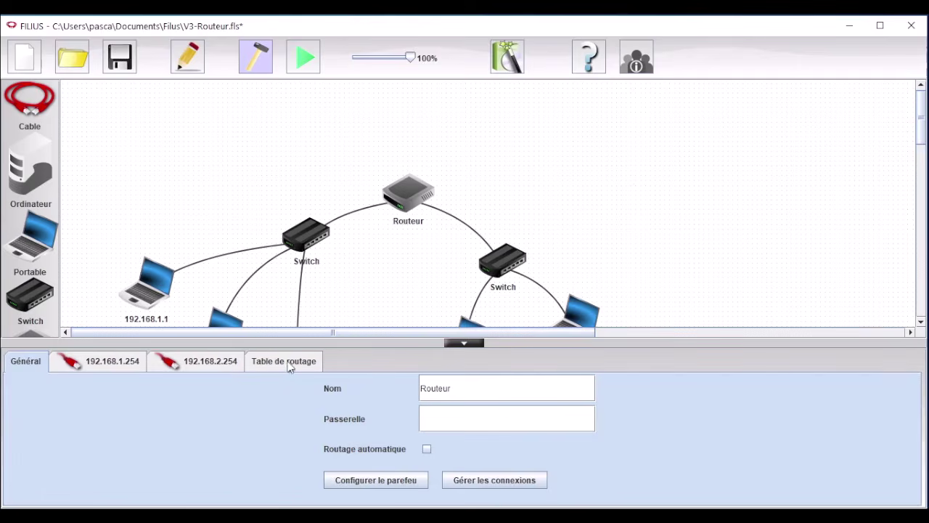
{"action": "left_click", "coordinate": [292, 362]}
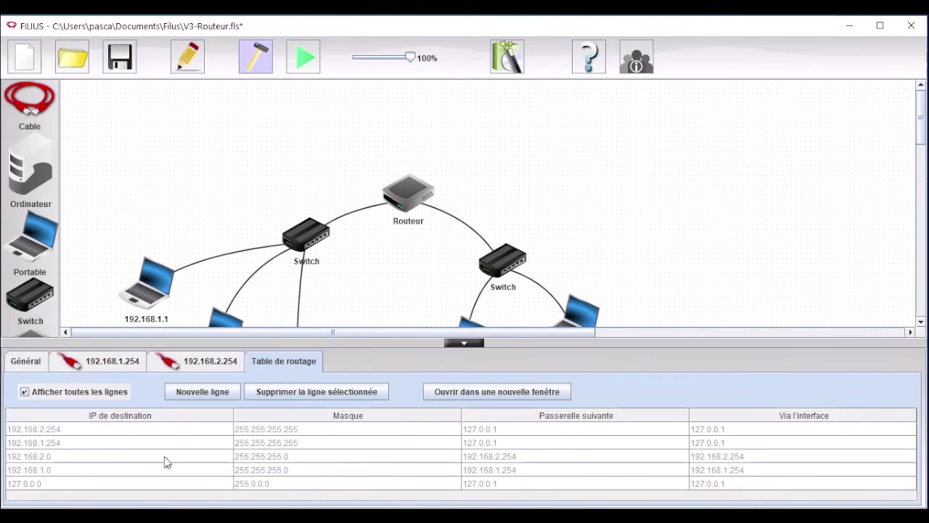
{"action": "left_click", "coordinate": [27, 362]}
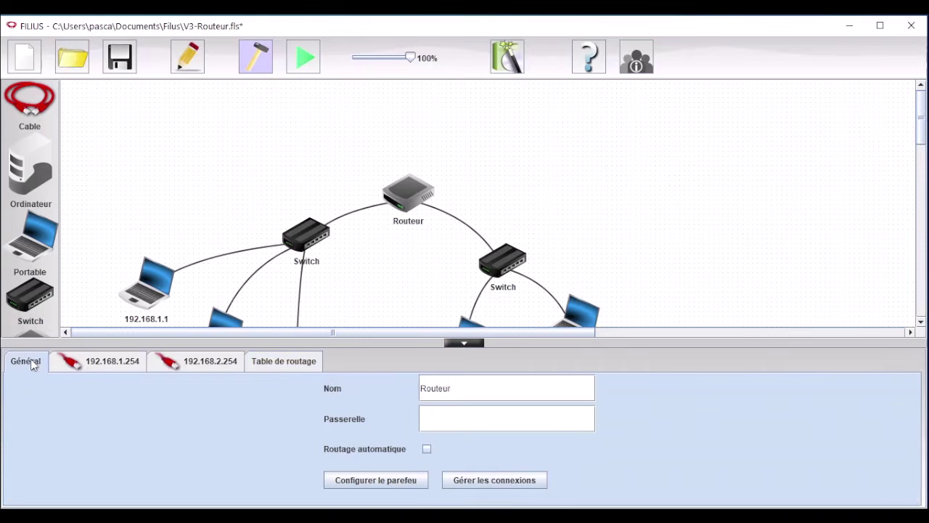
{"action": "left_click", "coordinate": [427, 448]}
{"action": "left_click", "coordinate": [392, 274]}
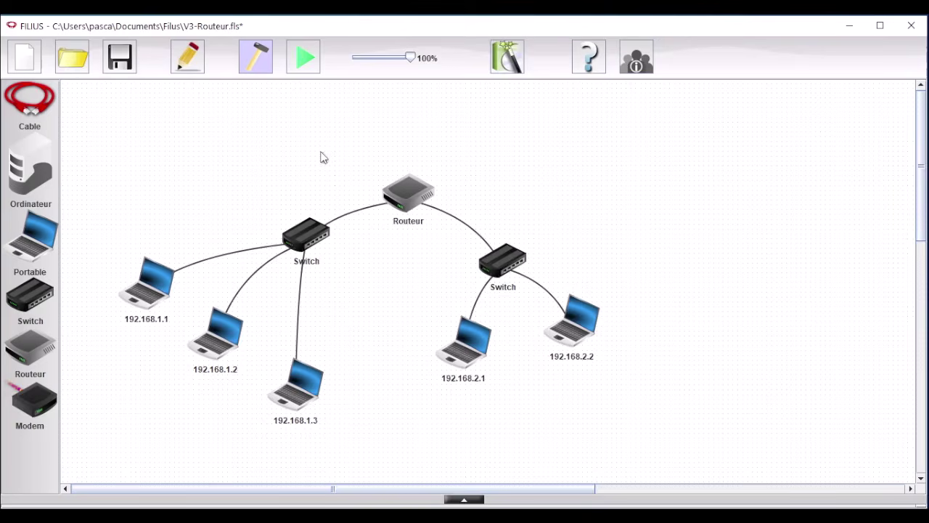
{"action": "left_click", "coordinate": [145, 295]}
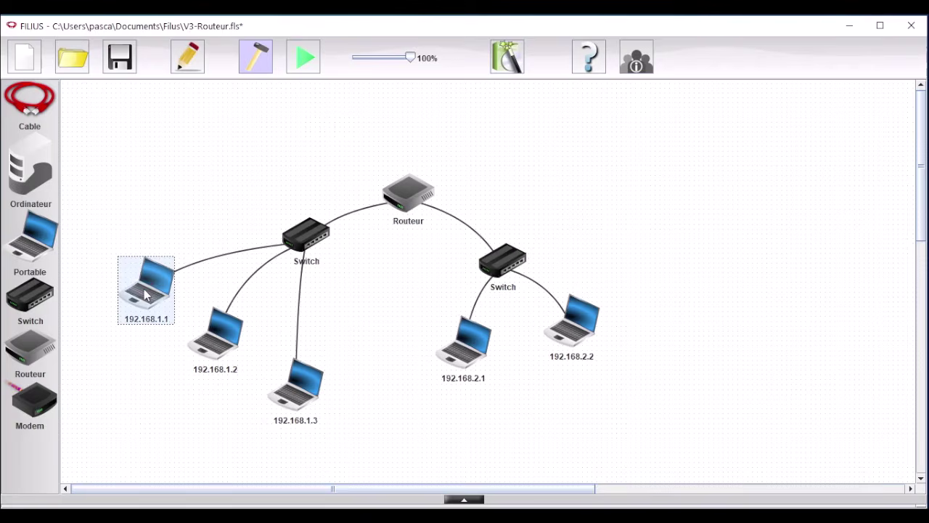
{"action": "left_click", "coordinate": [470, 352]}
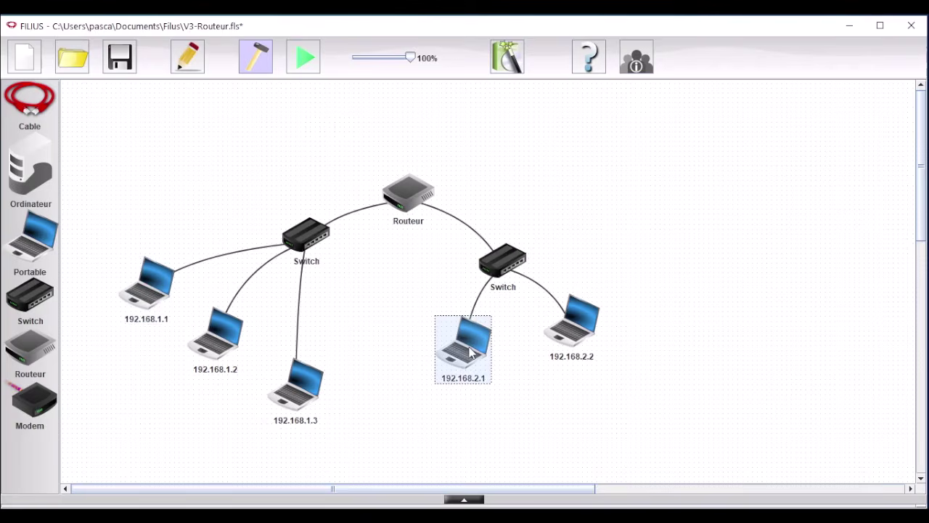
{"action": "left_click", "coordinate": [417, 277]}
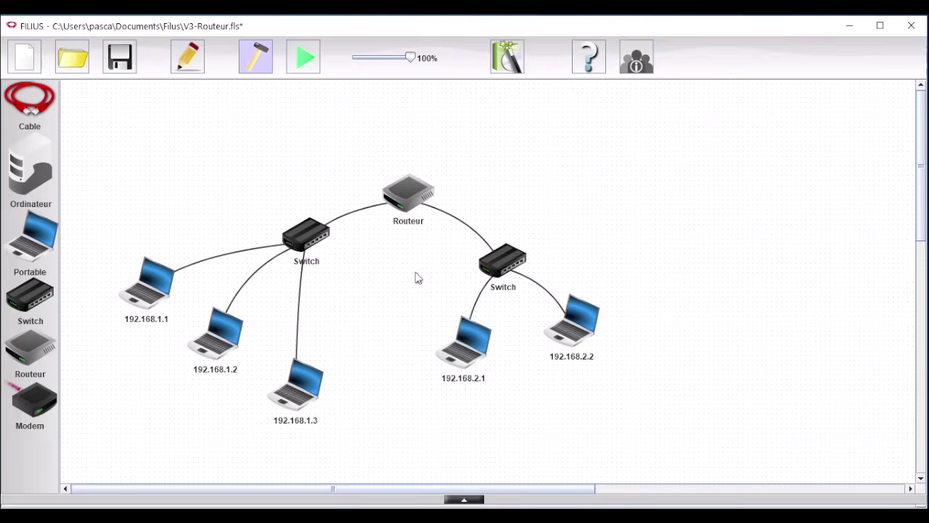
Start the simulation, ping 192.168.2.1 from the command line of the 192.168.1.1 laptop, and return to design mode.
{"action": "left_click", "coordinate": [305, 58]}
{"action": "left_click", "coordinate": [90, 289]}
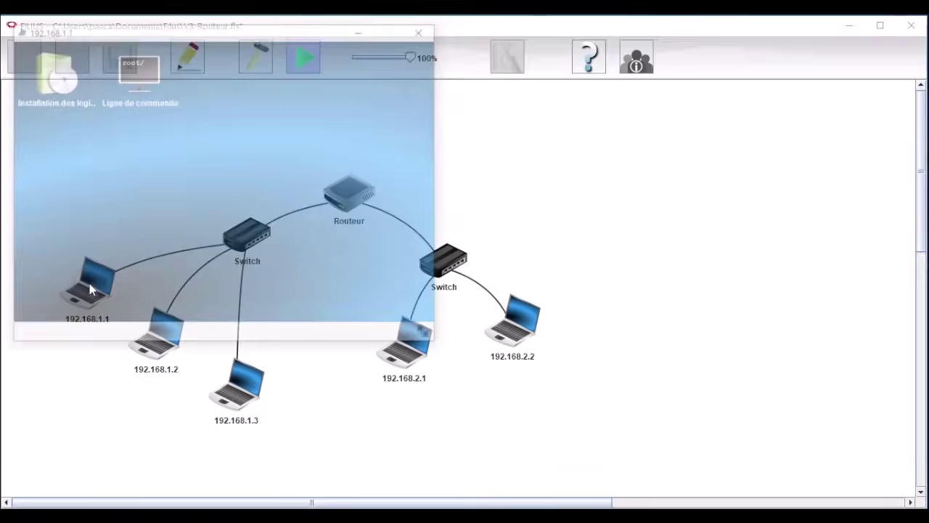
{"action": "left_click_drag", "start_coordinate": [135, 29], "coordinate": [626, 155]}
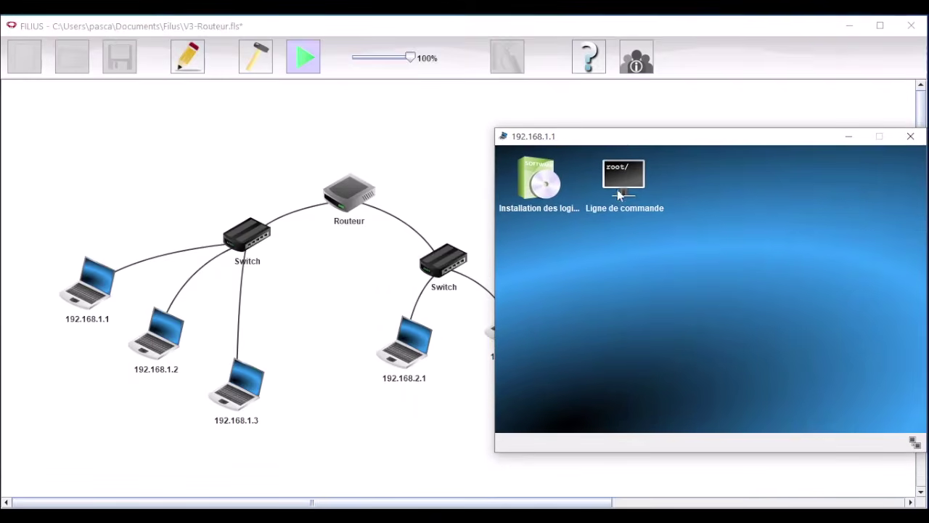
{"action": "left_click", "coordinate": [621, 193]}
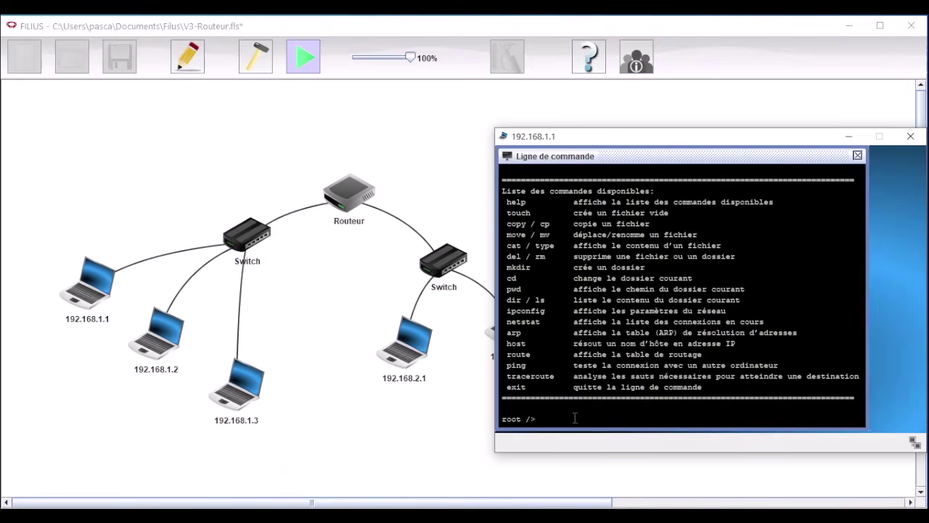
{"action": "type", "text": "ping 192.168.2.1"}
{"action": "key", "text": "Return"}
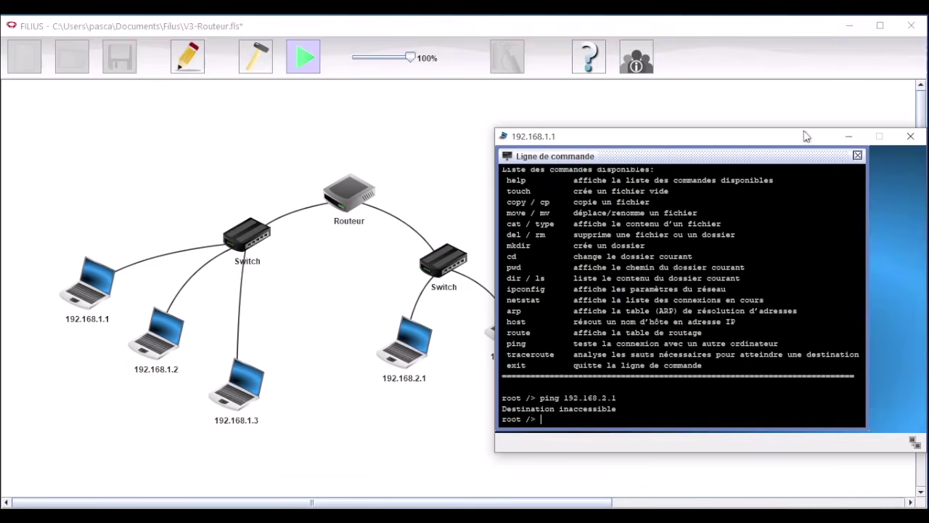
{"action": "left_click_drag", "start_coordinate": [801, 136], "coordinate": [779, 127]}
{"action": "left_click", "coordinate": [888, 129]}
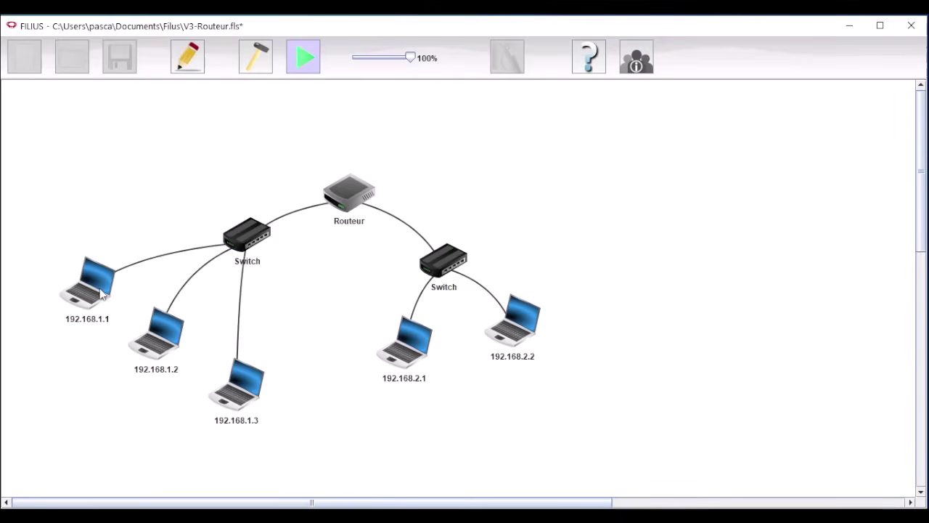
{"action": "mouse_move", "coordinate": [102, 292]}
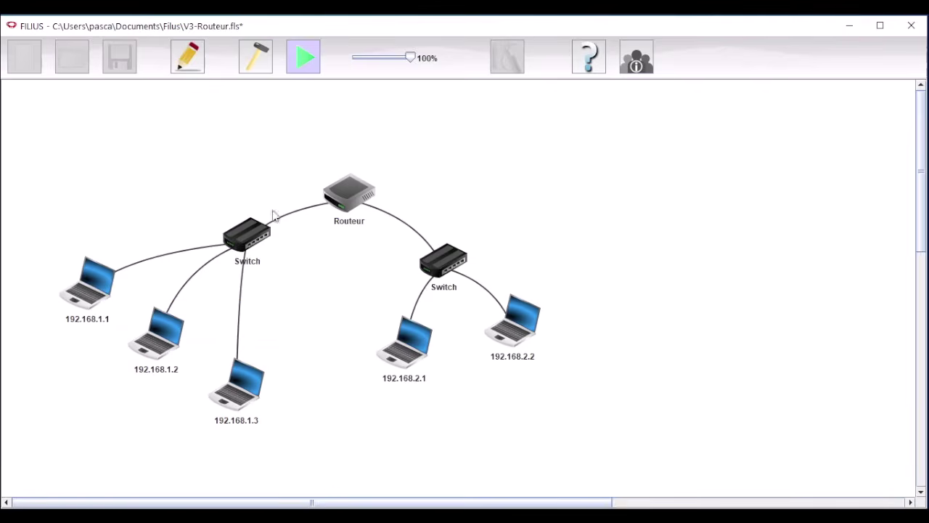
{"action": "left_click", "coordinate": [255, 58]}
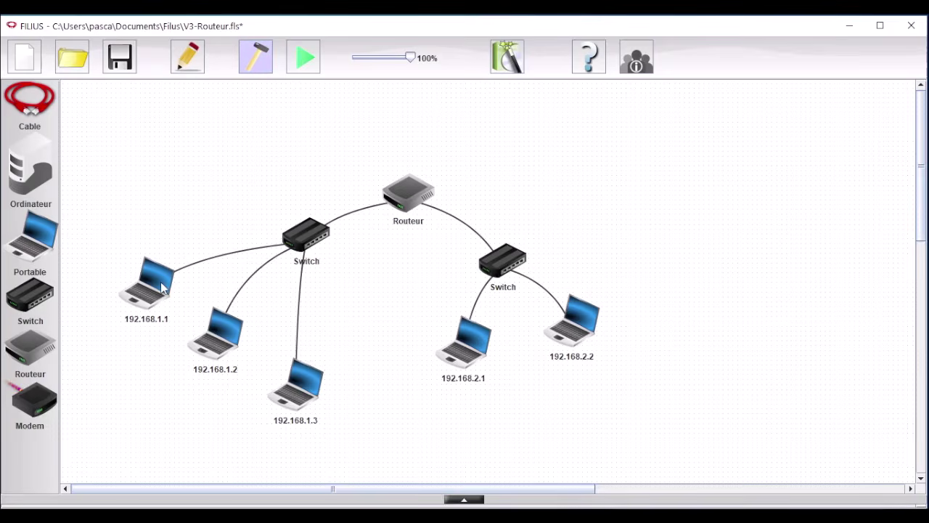
Set the gateway of the 192.168.1.1 laptop to 192.168.1.254 and copy that address.
{"action": "double_click", "coordinate": [162, 288]}
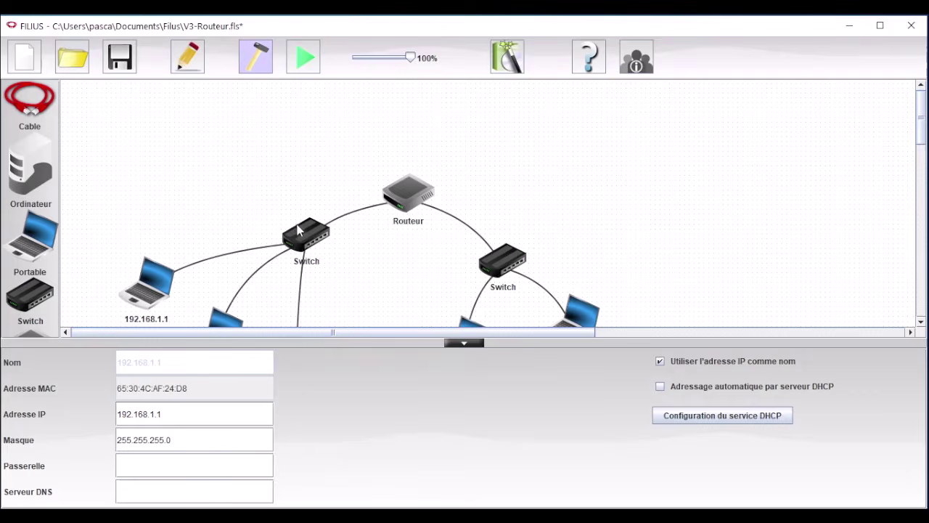
{"action": "left_click", "coordinate": [155, 469]}
{"action": "type", "text": "192.168.1.254"}
{"action": "left_click_drag", "start_coordinate": [180, 467], "coordinate": [119, 468]}
{"action": "key", "text": "ctrl+c"}
{"action": "left_click", "coordinate": [218, 224]}
Set the gateway of the 192.168.1.2 and 192.168.1.3 laptops to 192.168.1.254.
{"action": "left_click", "coordinate": [222, 327]}
{"action": "left_click", "coordinate": [147, 468]}
{"action": "key", "text": "ctrl+v"}
{"action": "left_click", "coordinate": [349, 306]}
{"action": "left_click", "coordinate": [296, 387]}
{"action": "right_click", "coordinate": [296, 386]}
{"action": "left_click", "coordinate": [319, 388]}
{"action": "left_click", "coordinate": [161, 467]}
{"action": "key", "text": "ctrl+v"}
{"action": "left_click", "coordinate": [377, 283]}
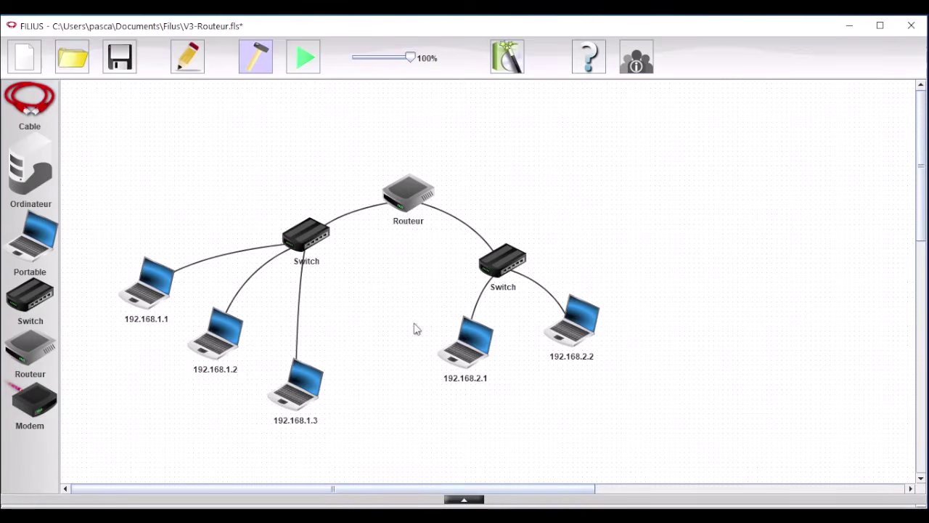
Set the gateway of the 192.168.2.1 laptop to 192.168.2.254 and copy that address.
{"action": "right_click", "coordinate": [483, 354]}
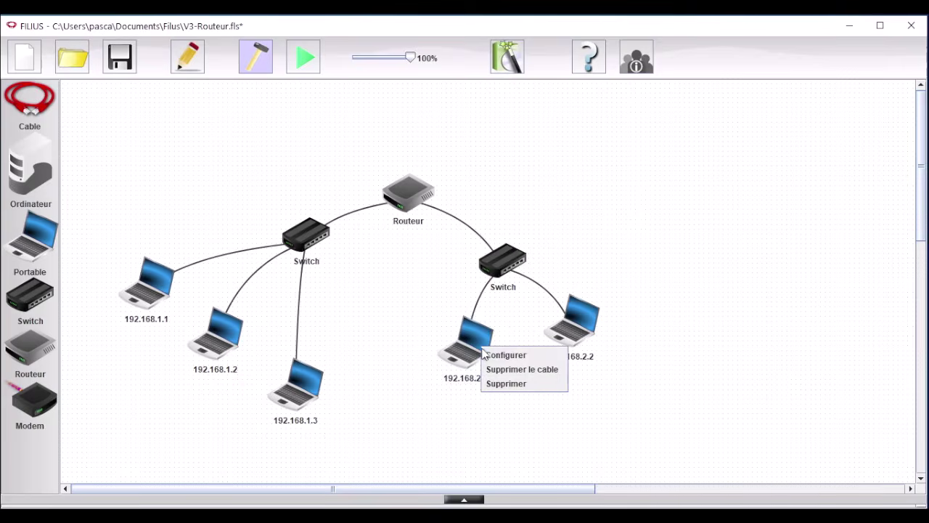
{"action": "left_click", "coordinate": [501, 354]}
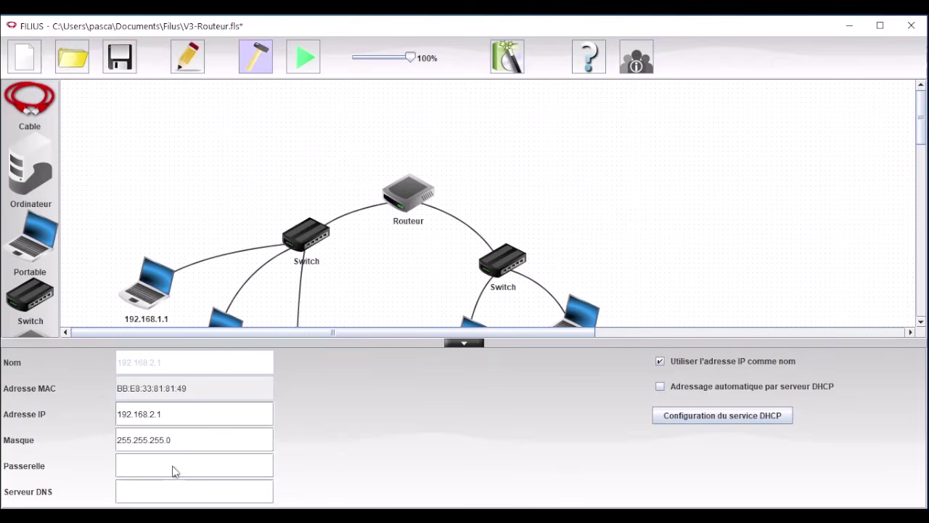
{"action": "type", "text": "192.168.2.254"}
{"action": "left_click_drag", "start_coordinate": [187, 472], "coordinate": [118, 468]}
{"action": "key", "text": "ctrl+c"}
{"action": "left_click", "coordinate": [358, 308]}
Set the gateway of the 192.168.2.2 laptop to 192.168.2.254.
{"action": "right_click", "coordinate": [561, 339]}
{"action": "left_click", "coordinate": [573, 345]}
{"action": "left_click", "coordinate": [131, 473]}
{"action": "key", "text": "ctrl+v"}
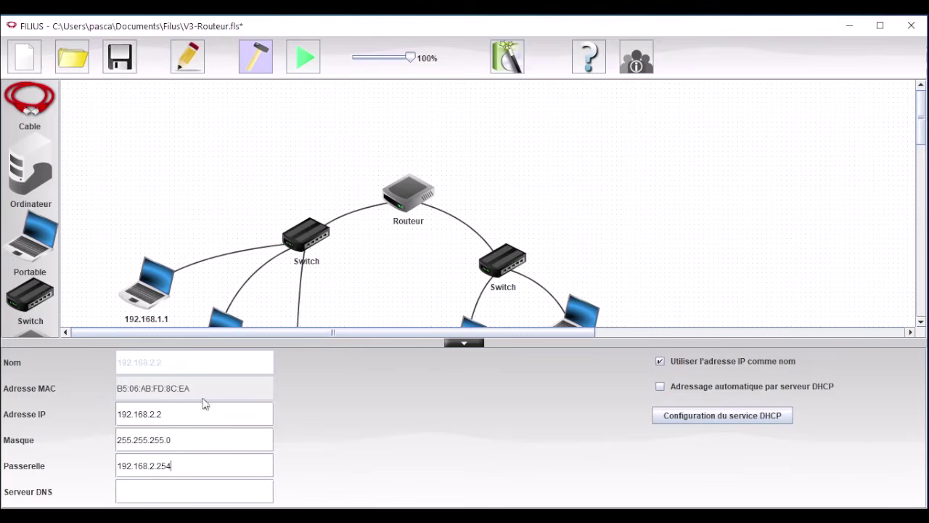
{"action": "left_click", "coordinate": [382, 284]}
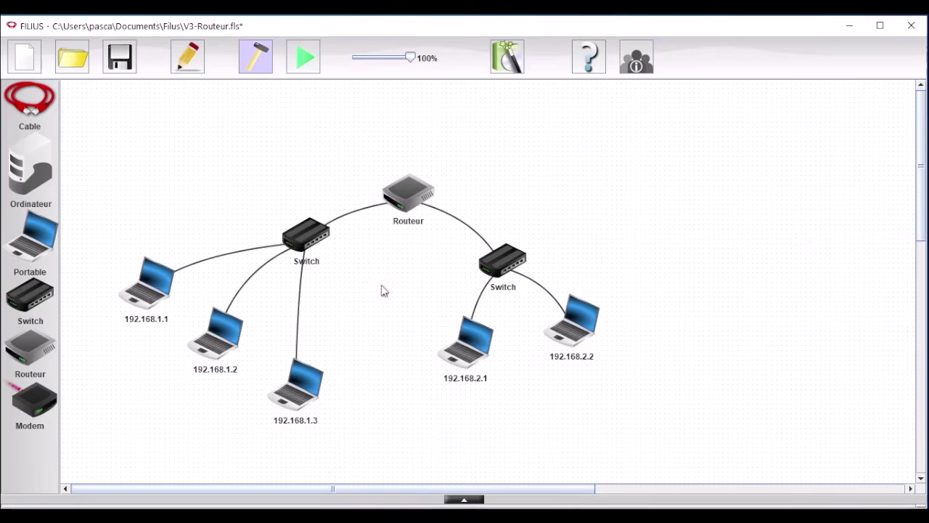
Start the simulation and ping 192.168.2.1 from the command line of the 192.168.1.1 laptop.
{"action": "left_click", "coordinate": [307, 66]}
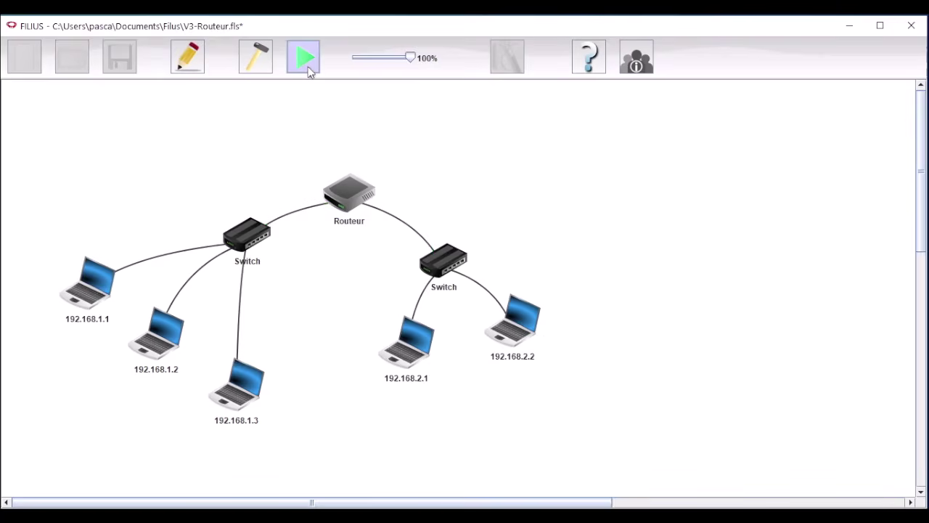
{"action": "right_click", "coordinate": [88, 293]}
{"action": "left_click", "coordinate": [125, 297]}
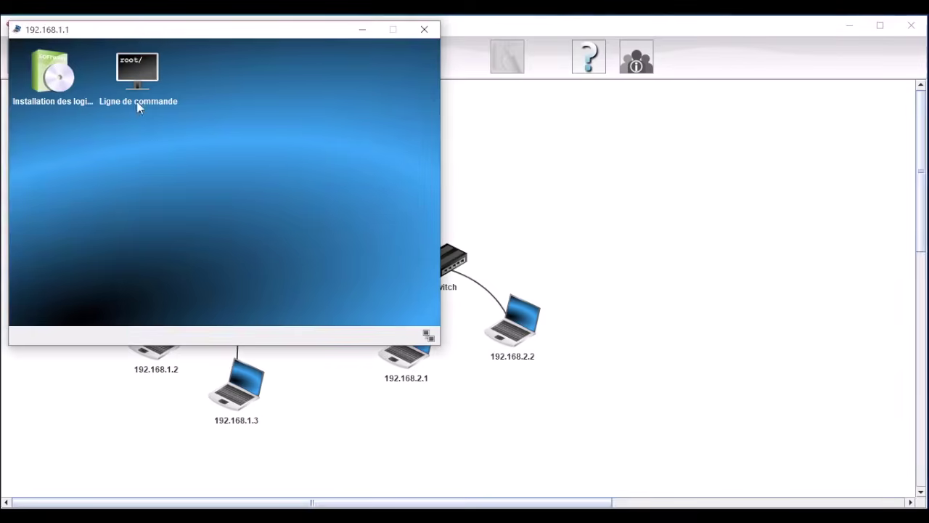
{"action": "left_click_drag", "start_coordinate": [145, 32], "coordinate": [637, 149]}
{"action": "double_click", "coordinate": [626, 187]}
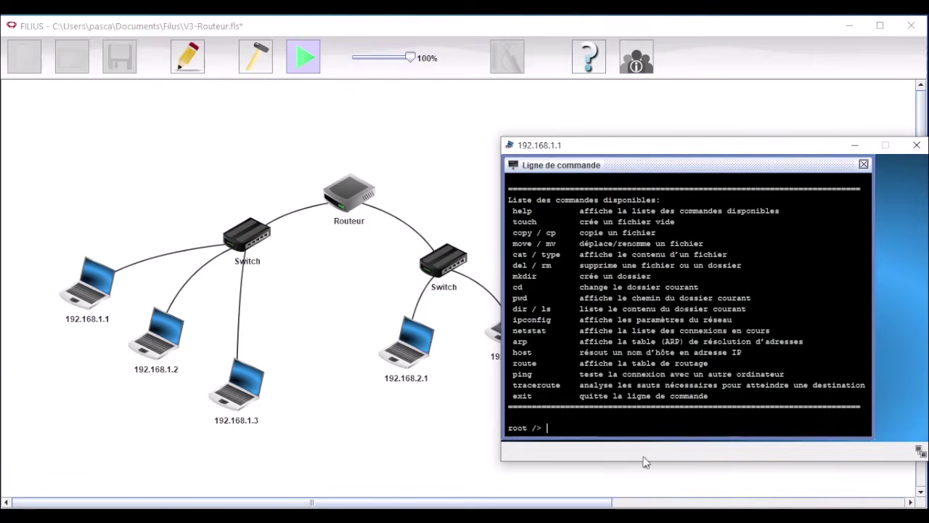
{"action": "type", "text": "ping 192.168.2.1"}
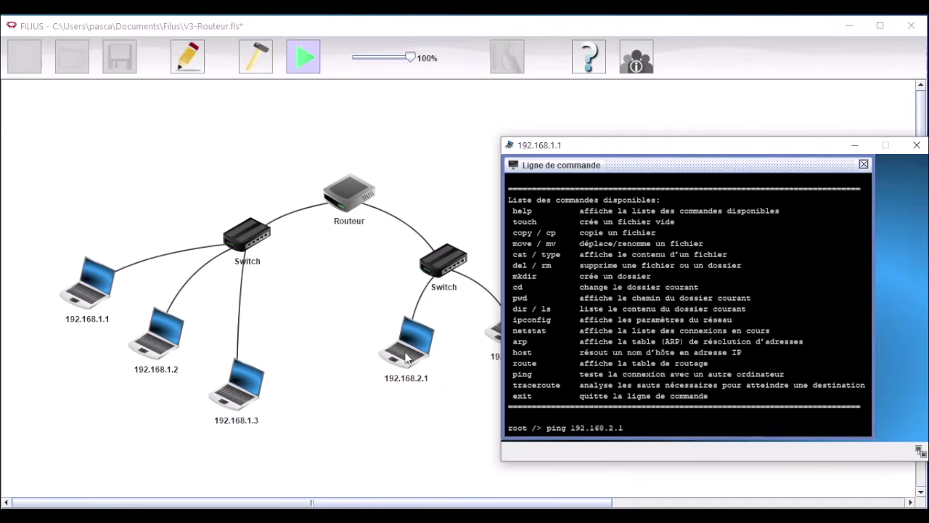
{"action": "mouse_move", "coordinate": [406, 356]}
{"action": "key", "text": "Return"}
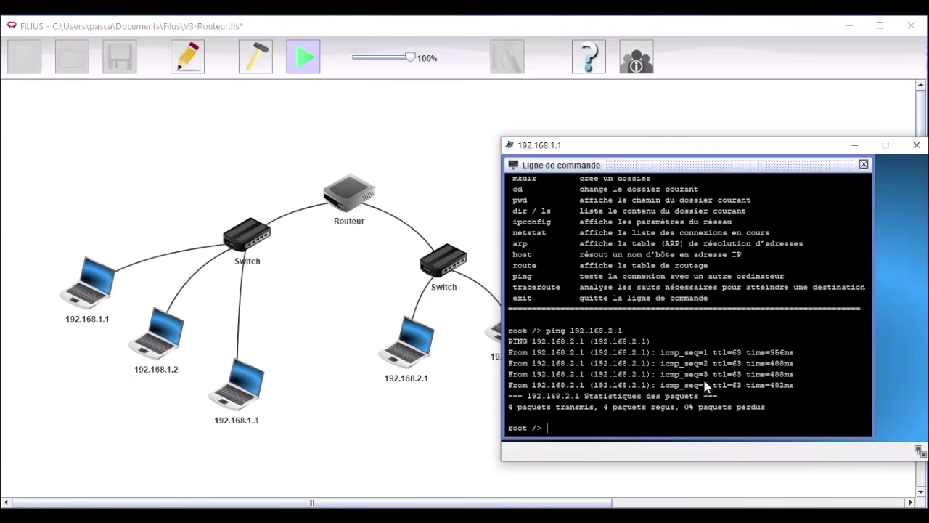
{"action": "left_click_drag", "start_coordinate": [789, 149], "coordinate": [761, 154]}
{"action": "left_click", "coordinate": [889, 150]}
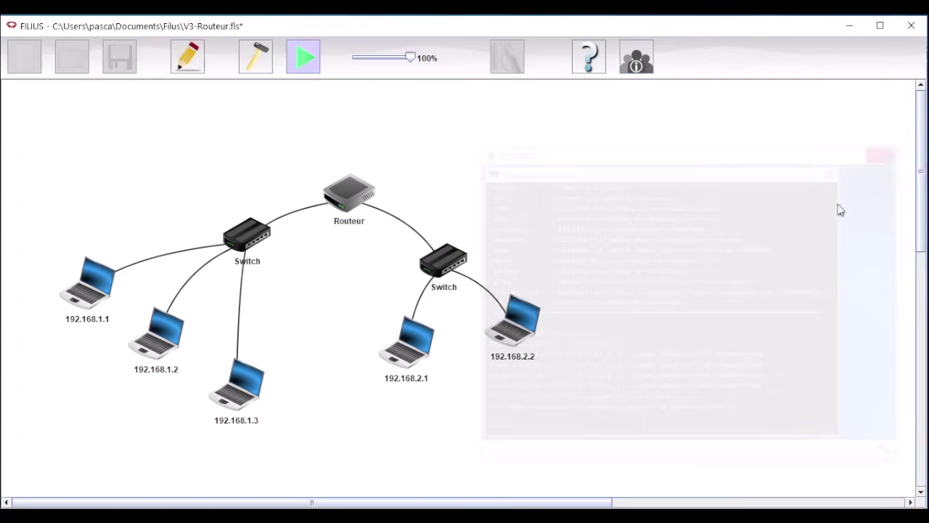
Install the Ligne de commande software on the 192.168.2.2 laptop.
{"action": "left_click", "coordinate": [514, 307]}
{"action": "left_click", "coordinate": [491, 67]}
{"action": "left_click", "coordinate": [671, 118]}
{"action": "left_click", "coordinate": [606, 168]}
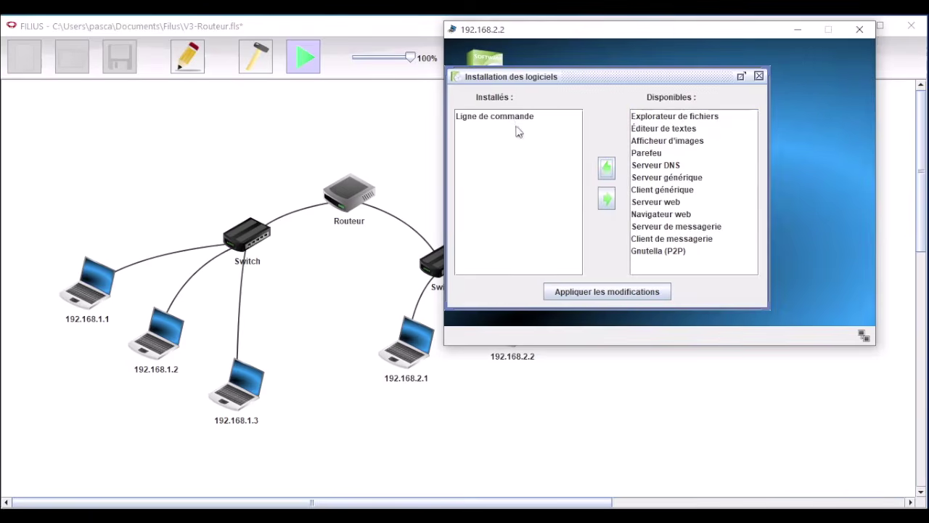
{"action": "left_click", "coordinate": [603, 291]}
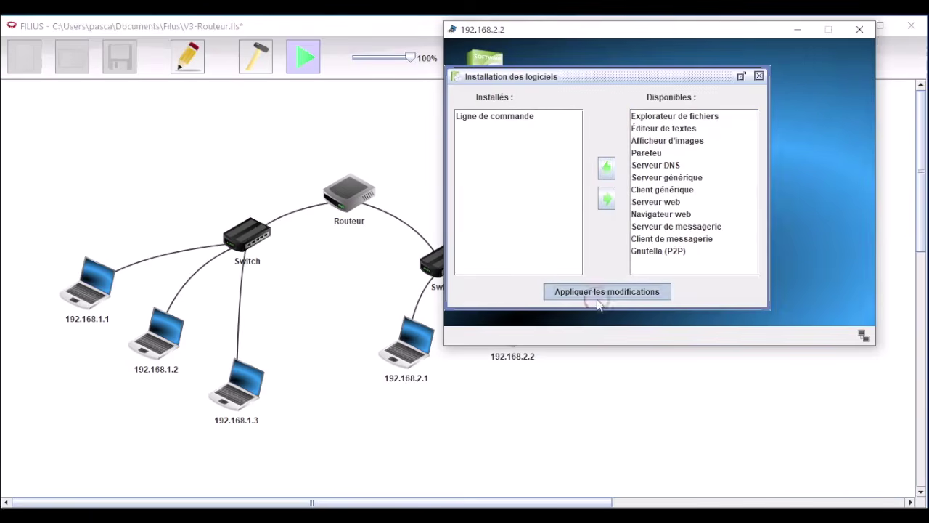
Ping 192.168.1.3 from the command line of the 192.168.2.2 laptop, and return to design mode.
{"action": "left_click", "coordinate": [578, 81]}
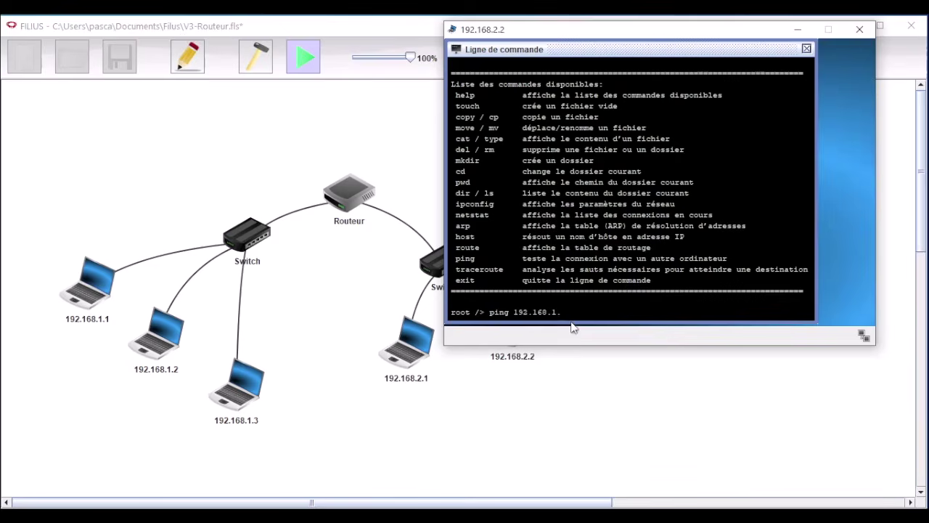
{"action": "key", "text": "Return"}
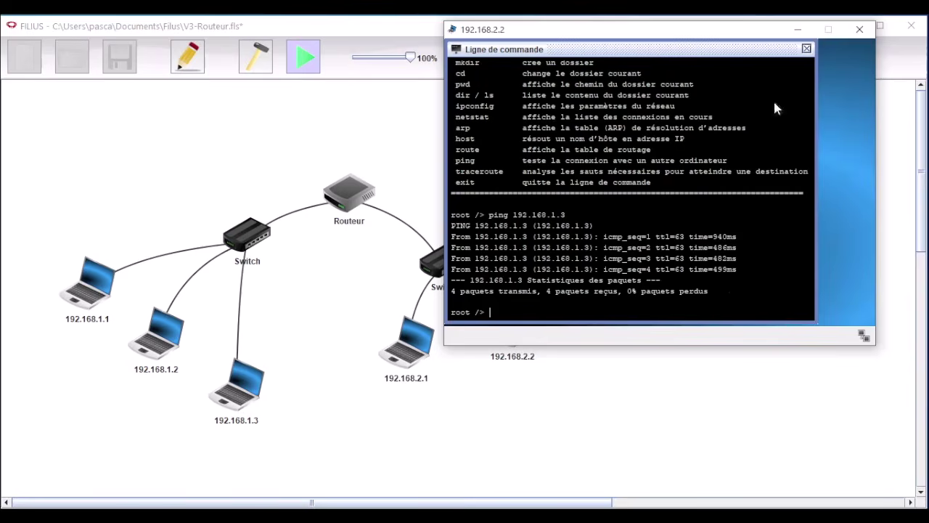
{"action": "left_click", "coordinate": [862, 29]}
{"action": "left_click", "coordinate": [262, 64]}
Add a third switch with two laptops to the upper right of the router, and cable both laptops to that switch.
{"action": "left_click_drag", "start_coordinate": [33, 294], "coordinate": [545, 141]}
{"action": "left_click_drag", "start_coordinate": [30, 240], "coordinate": [621, 181]}
{"action": "left_click_drag", "start_coordinate": [30, 240], "coordinate": [634, 149]}
{"action": "left_click", "coordinate": [634, 149]}
{"action": "left_click", "coordinate": [564, 169]}
{"action": "left_click", "coordinate": [644, 205]}
{"action": "left_click", "coordinate": [560, 187]}
Try to cable the new switch to the router, and delete that cable.
{"action": "left_click", "coordinate": [560, 168]}
{"action": "left_click", "coordinate": [409, 193]}
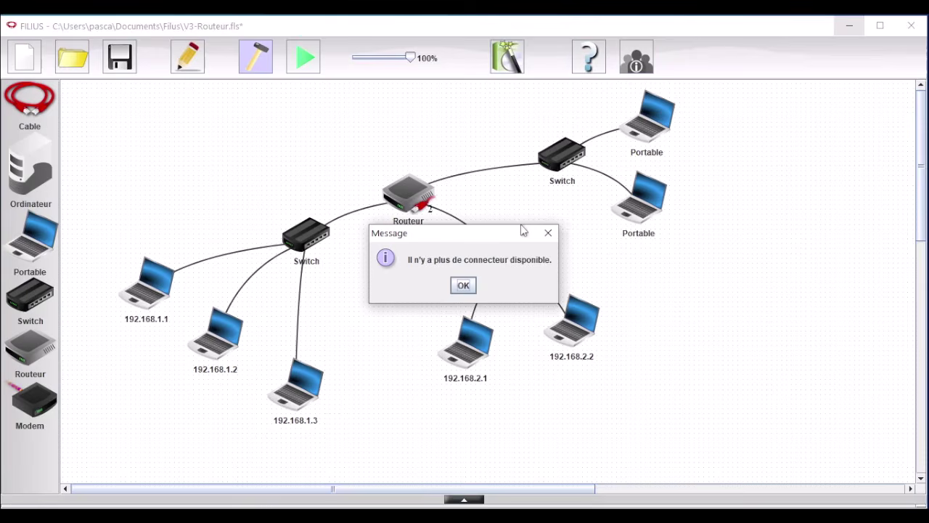
{"action": "left_click", "coordinate": [463, 285]}
{"action": "right_click", "coordinate": [464, 170]}
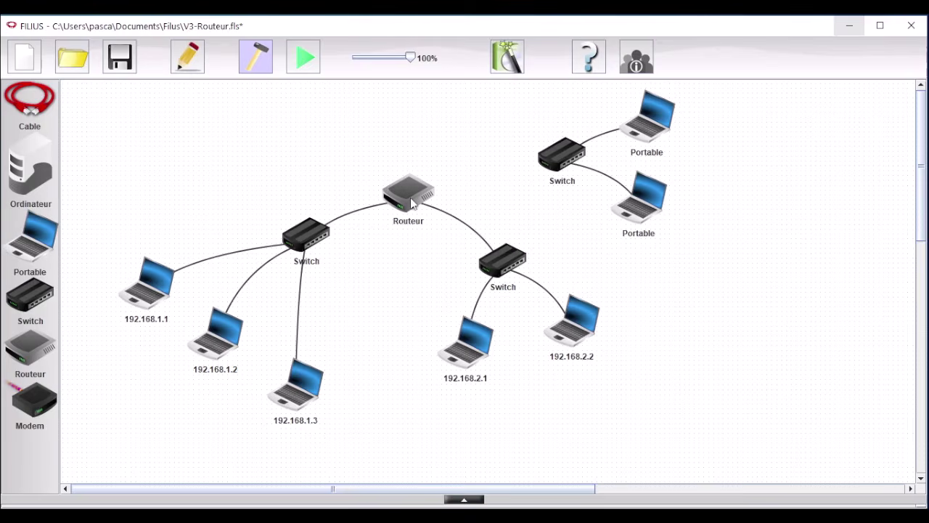
Add a third local network interface to the router through its connection management.
{"action": "right_click", "coordinate": [411, 198]}
{"action": "left_click", "coordinate": [427, 208]}
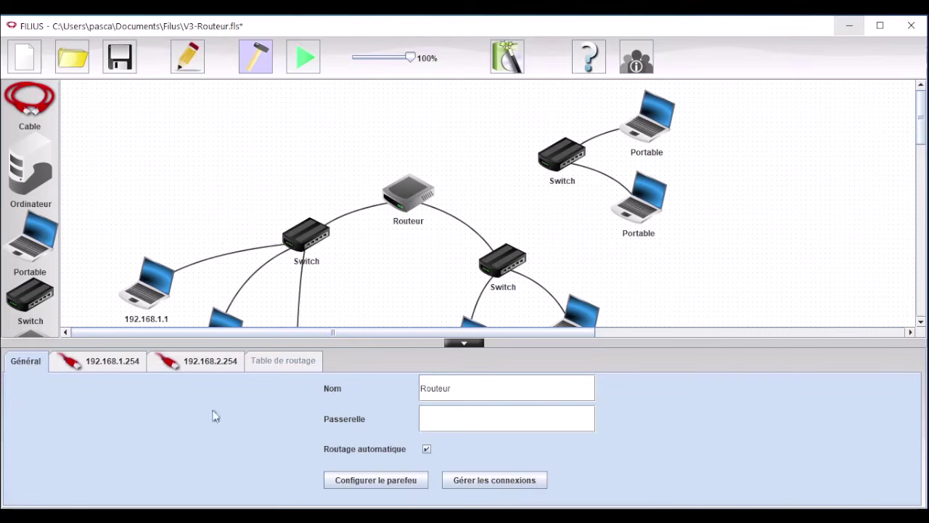
{"action": "left_click", "coordinate": [497, 480]}
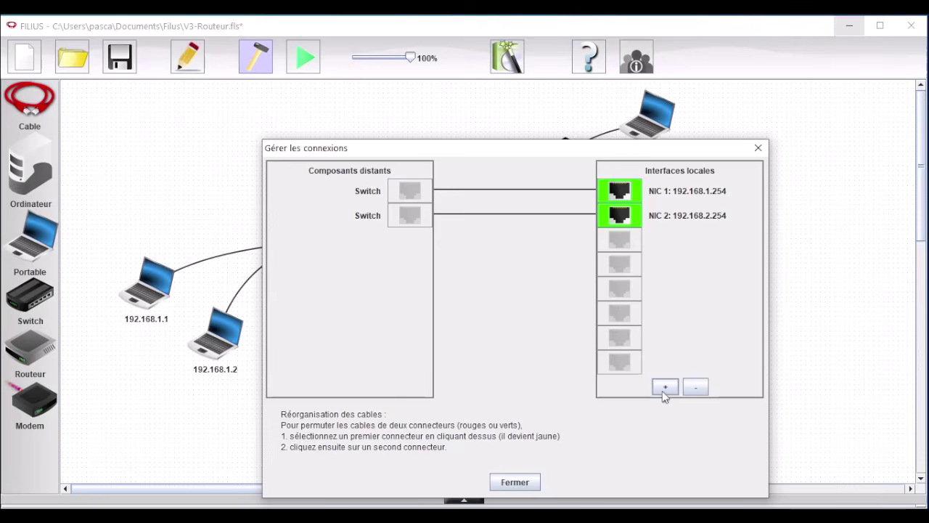
{"action": "left_click", "coordinate": [664, 389]}
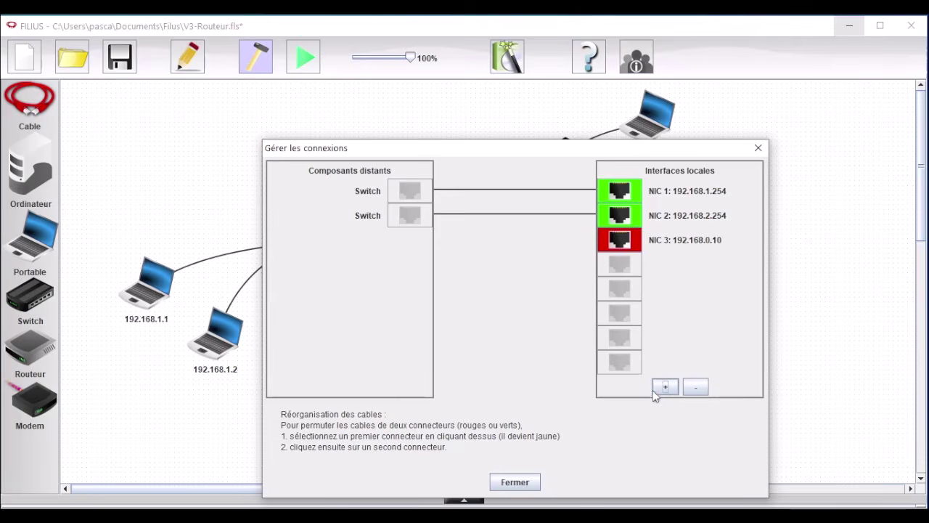
{"action": "left_click", "coordinate": [529, 481]}
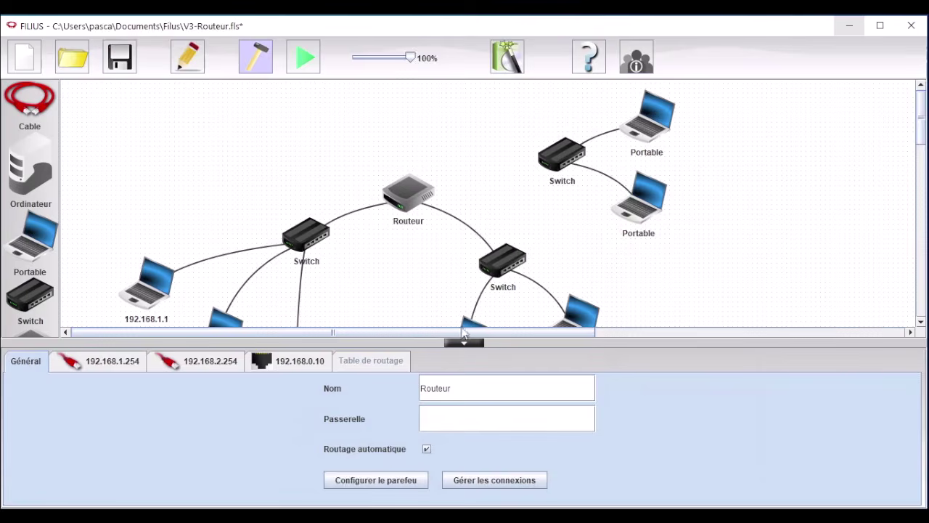
Cable the upper-right switch to the router.
{"action": "left_click", "coordinate": [40, 128]}
{"action": "left_click", "coordinate": [562, 171]}
{"action": "left_click", "coordinate": [402, 188]}
Open the router's configuration at the settings of its third network interface, the one connected to the new switch.
{"action": "right_click", "coordinate": [410, 190]}
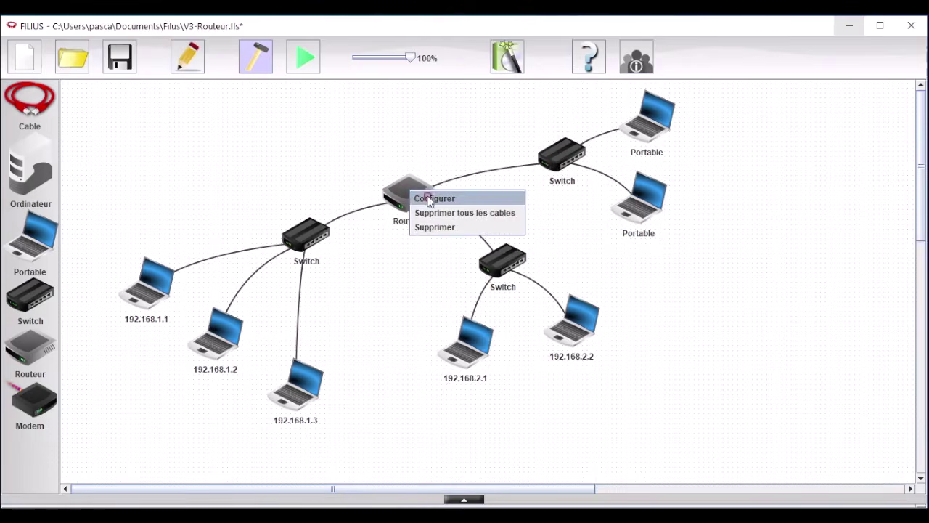
{"action": "left_click", "coordinate": [435, 197]}
{"action": "left_click", "coordinate": [306, 363]}
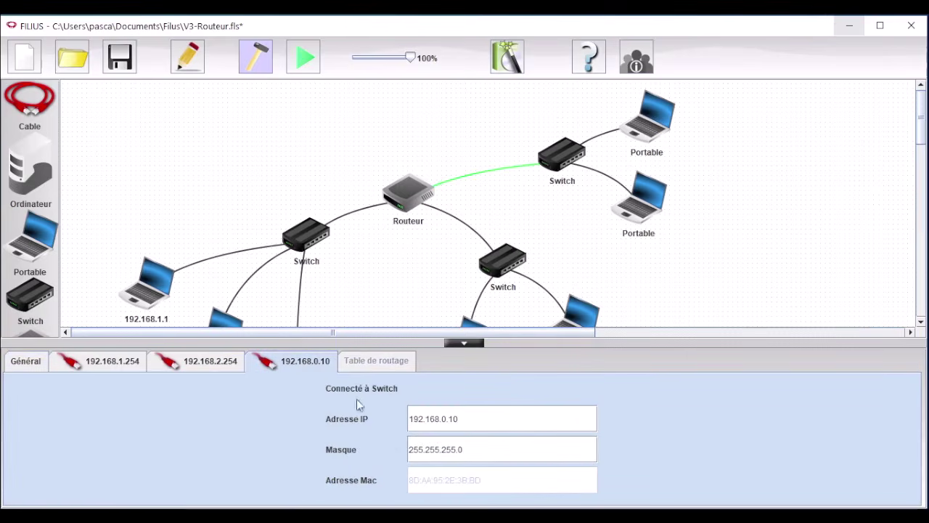